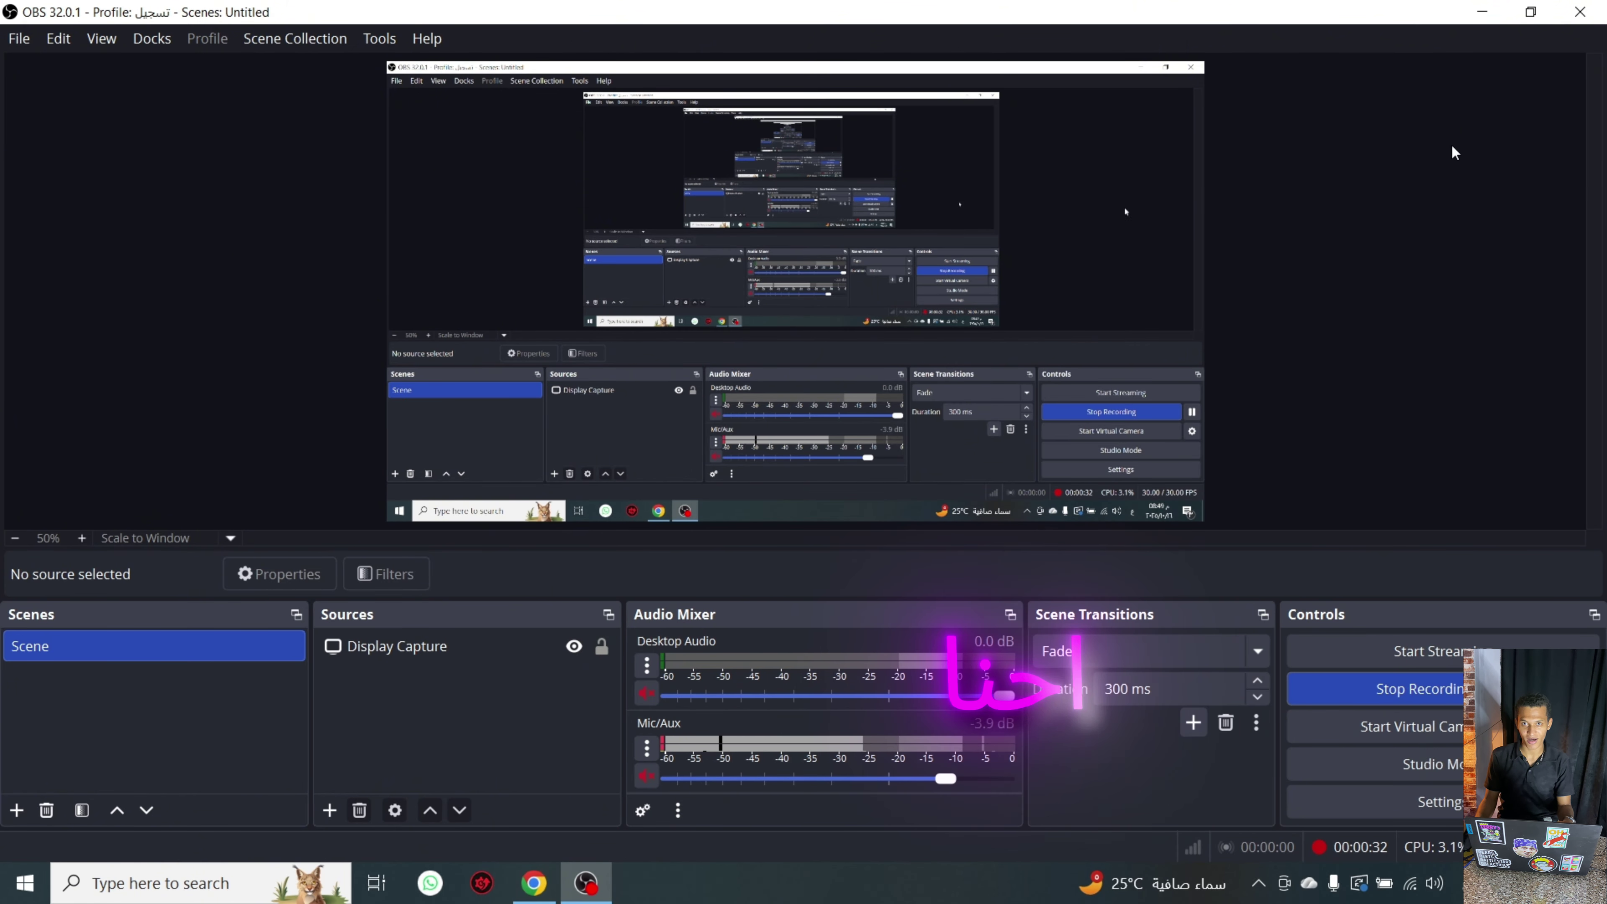
Open Task Manager and examine the performance details of the CPU, memory and Disk 0 (C:), then close it
left_click(1481, 11)
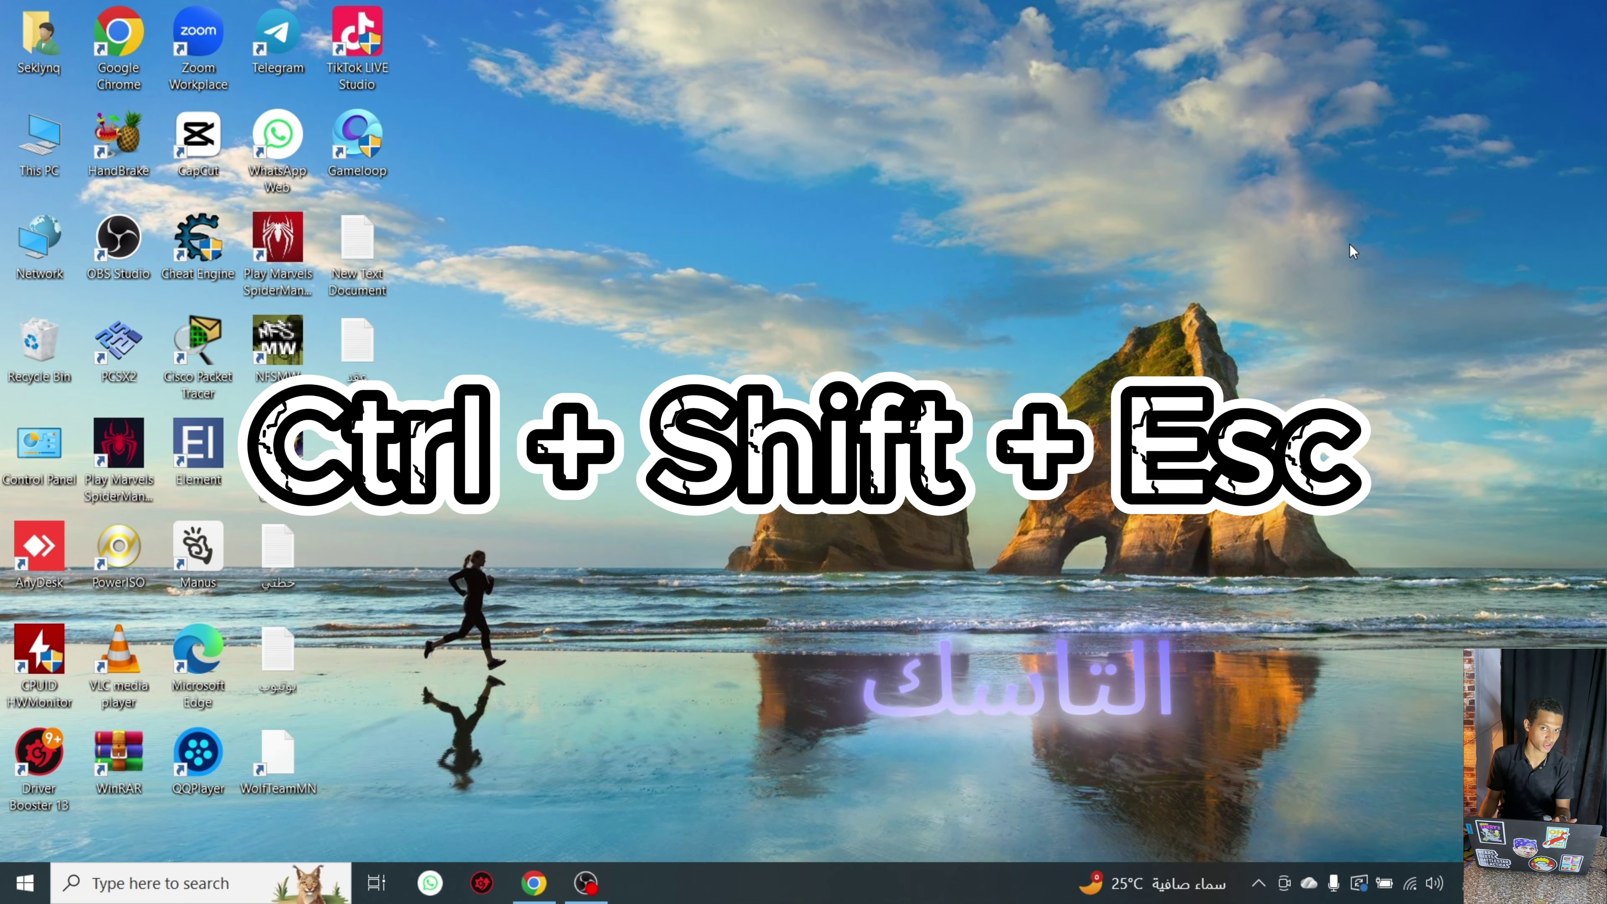
key("ctrl+shift+Escape")
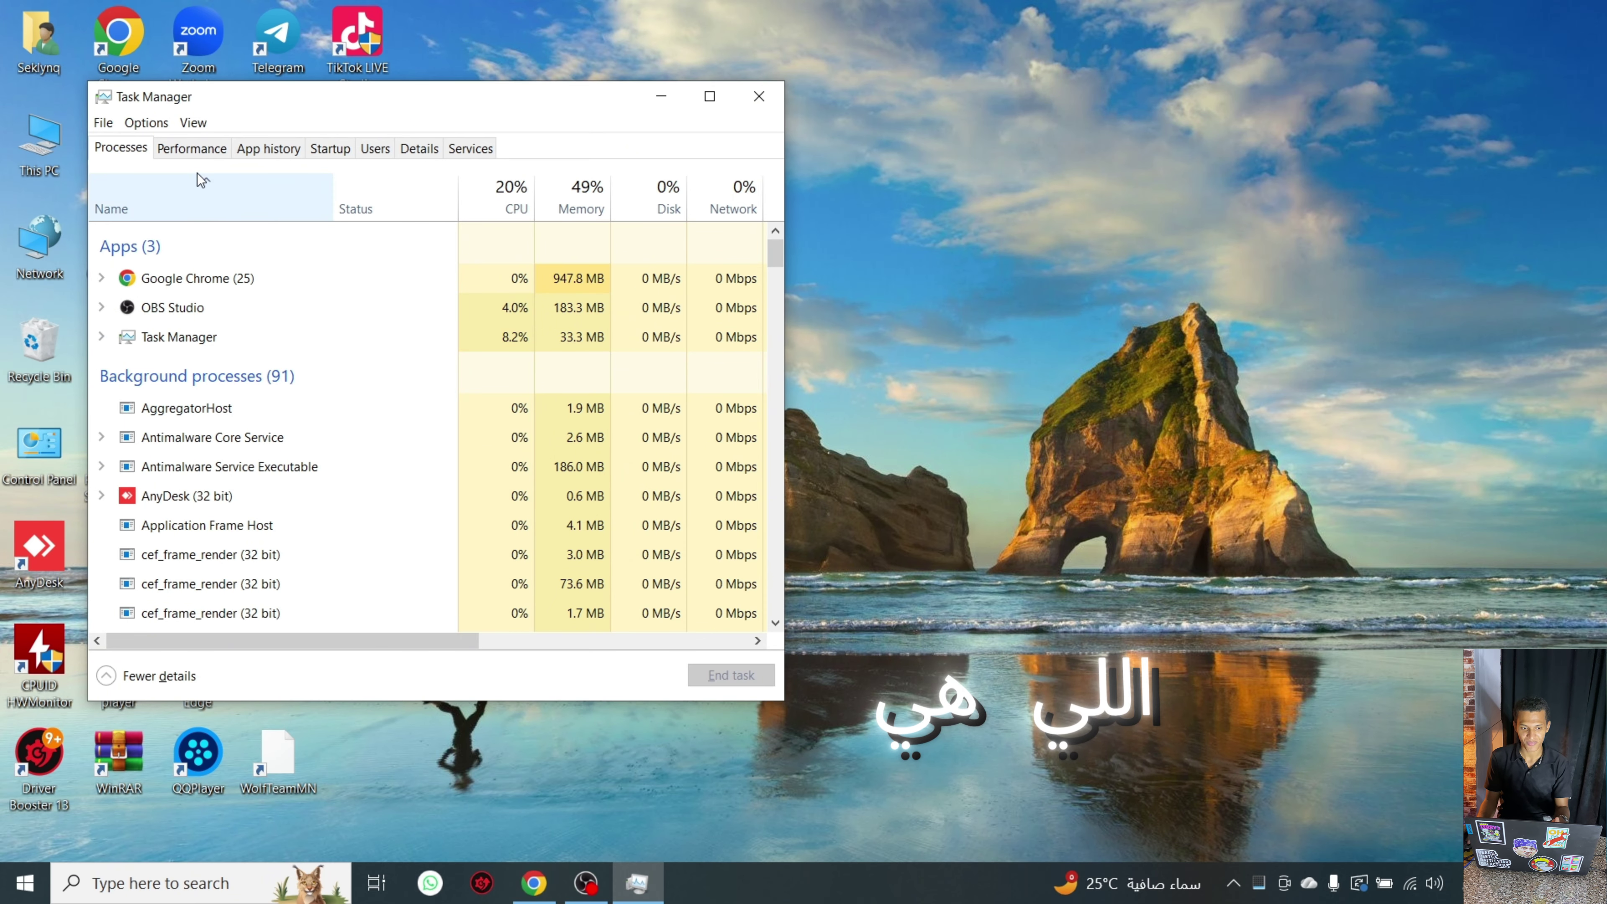
left_click(201, 150)
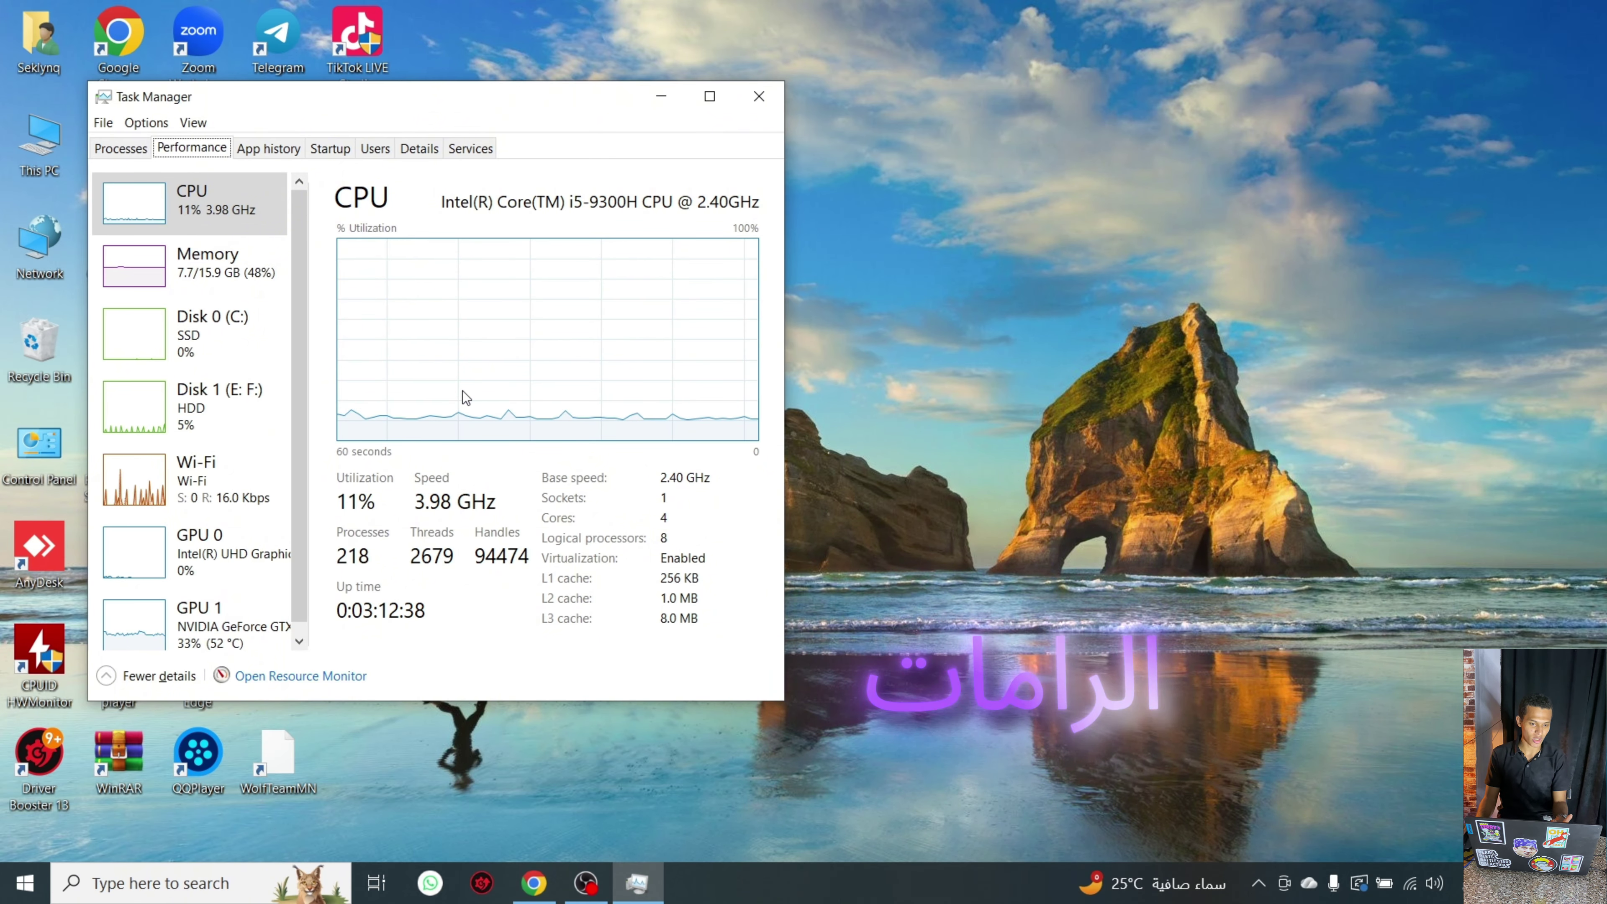
left_click(233, 288)
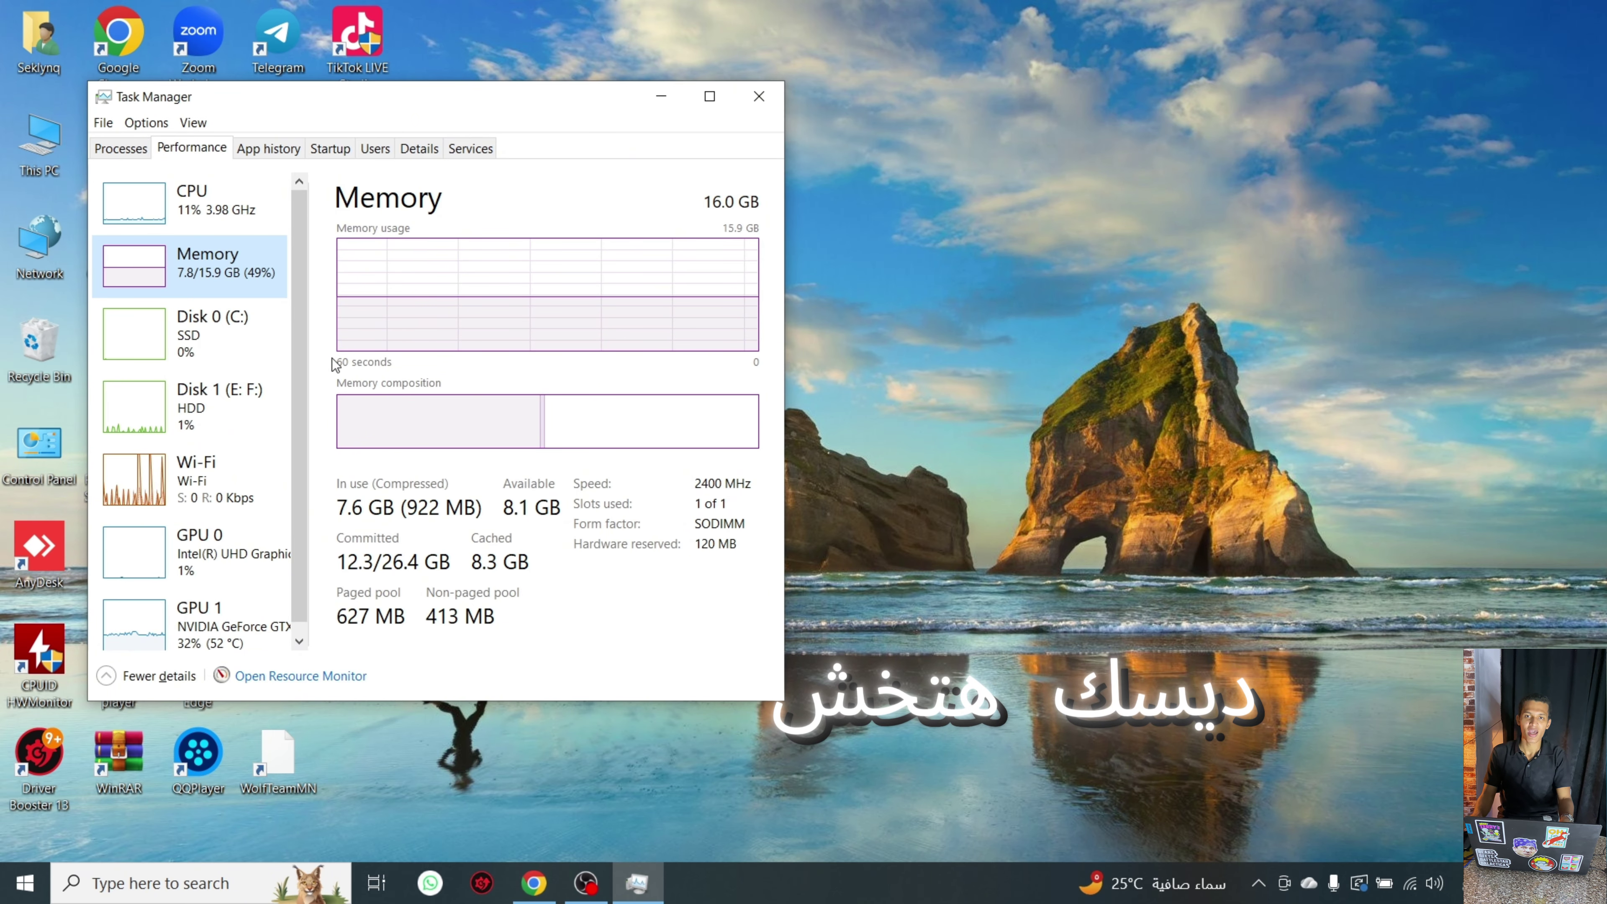
left_click(253, 348)
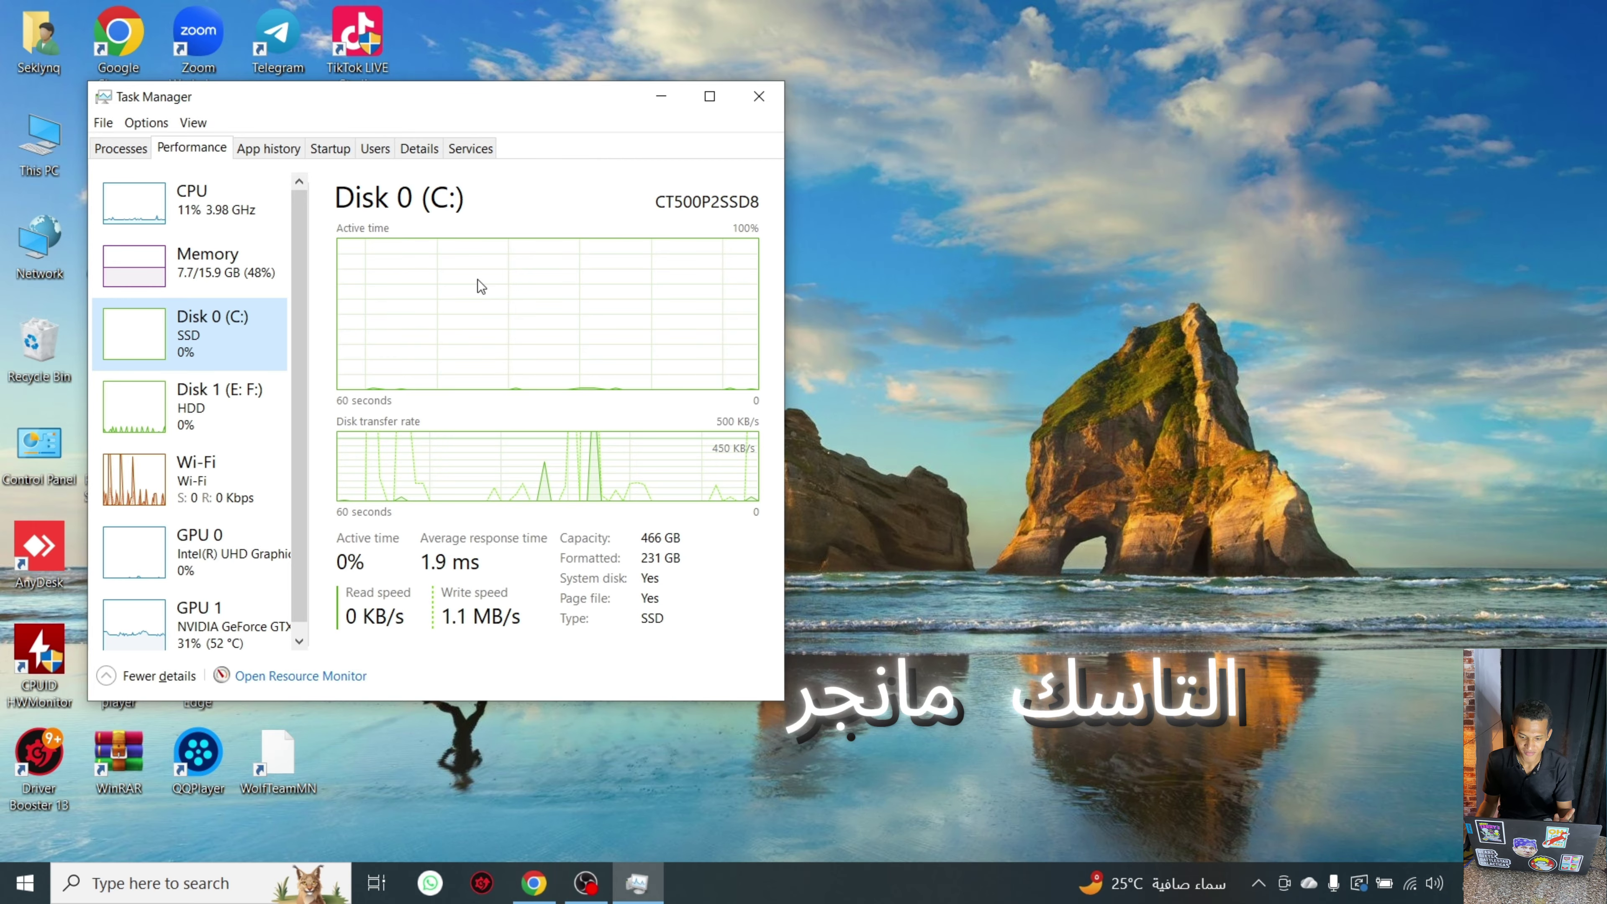
left_click(757, 101)
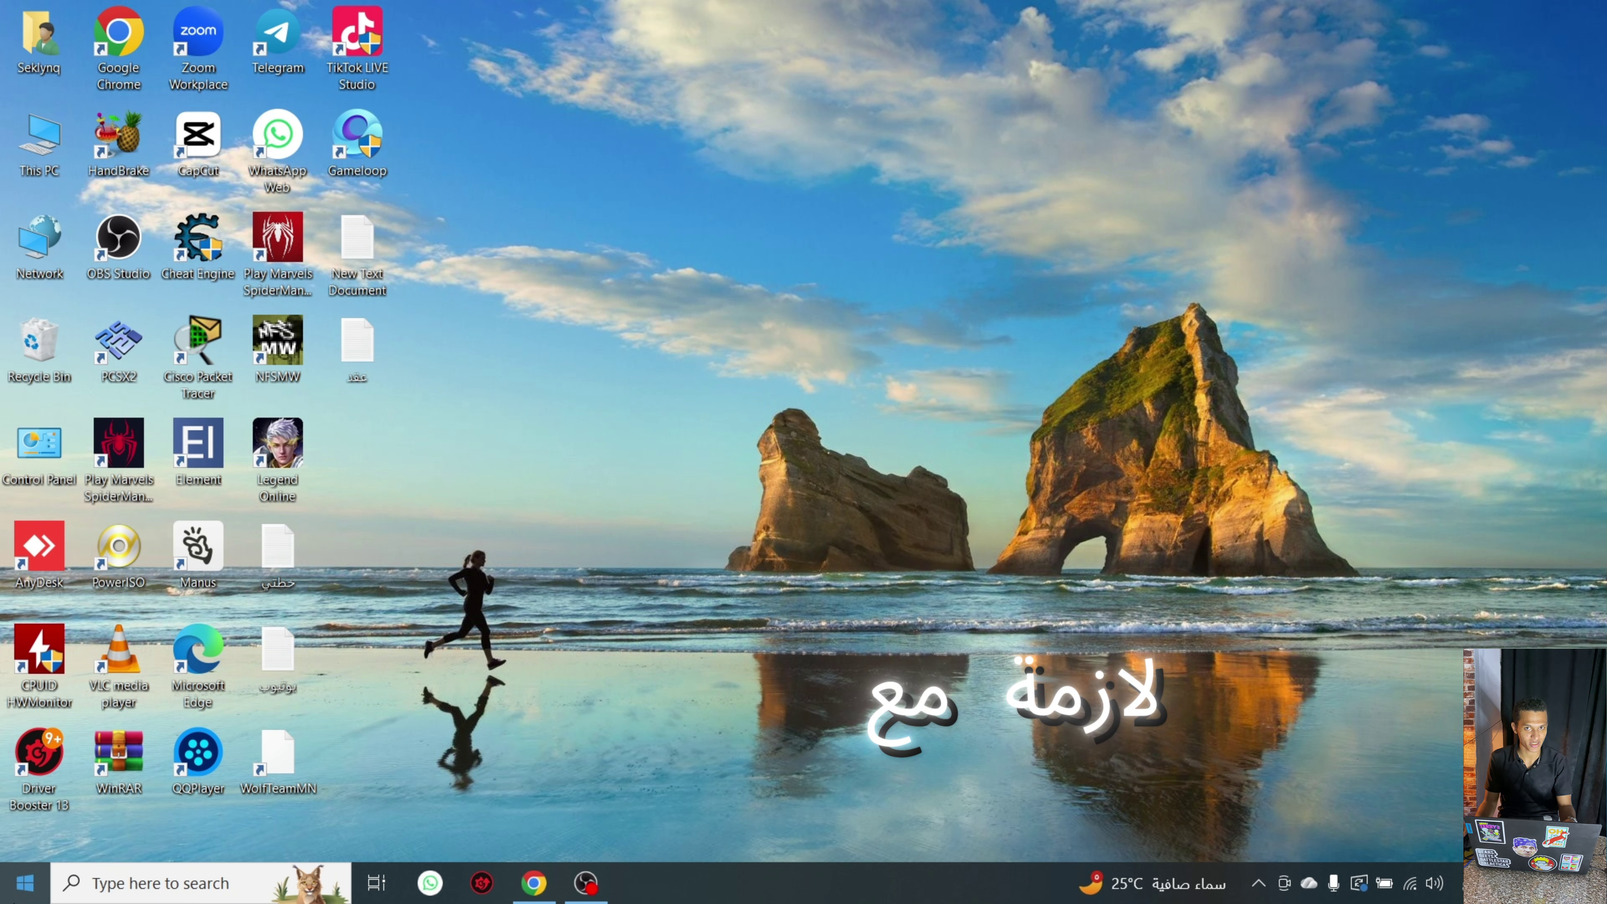
Run Disk Cleanup as administrator and scan the New Volume (E:) drive
left_click(24, 883)
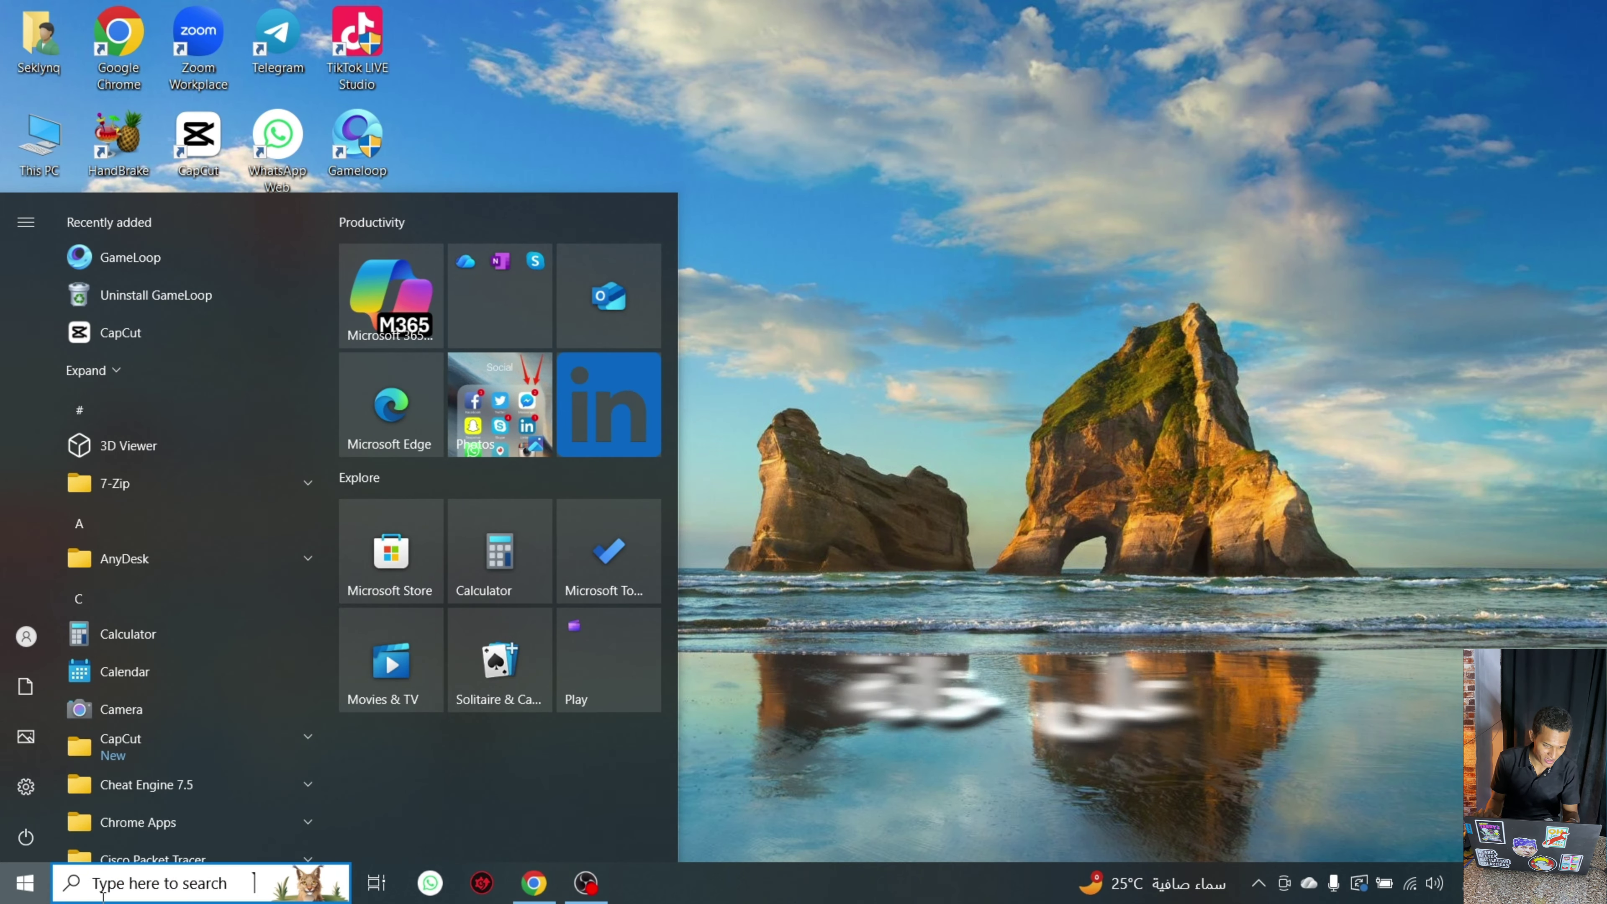
left_click(164, 886)
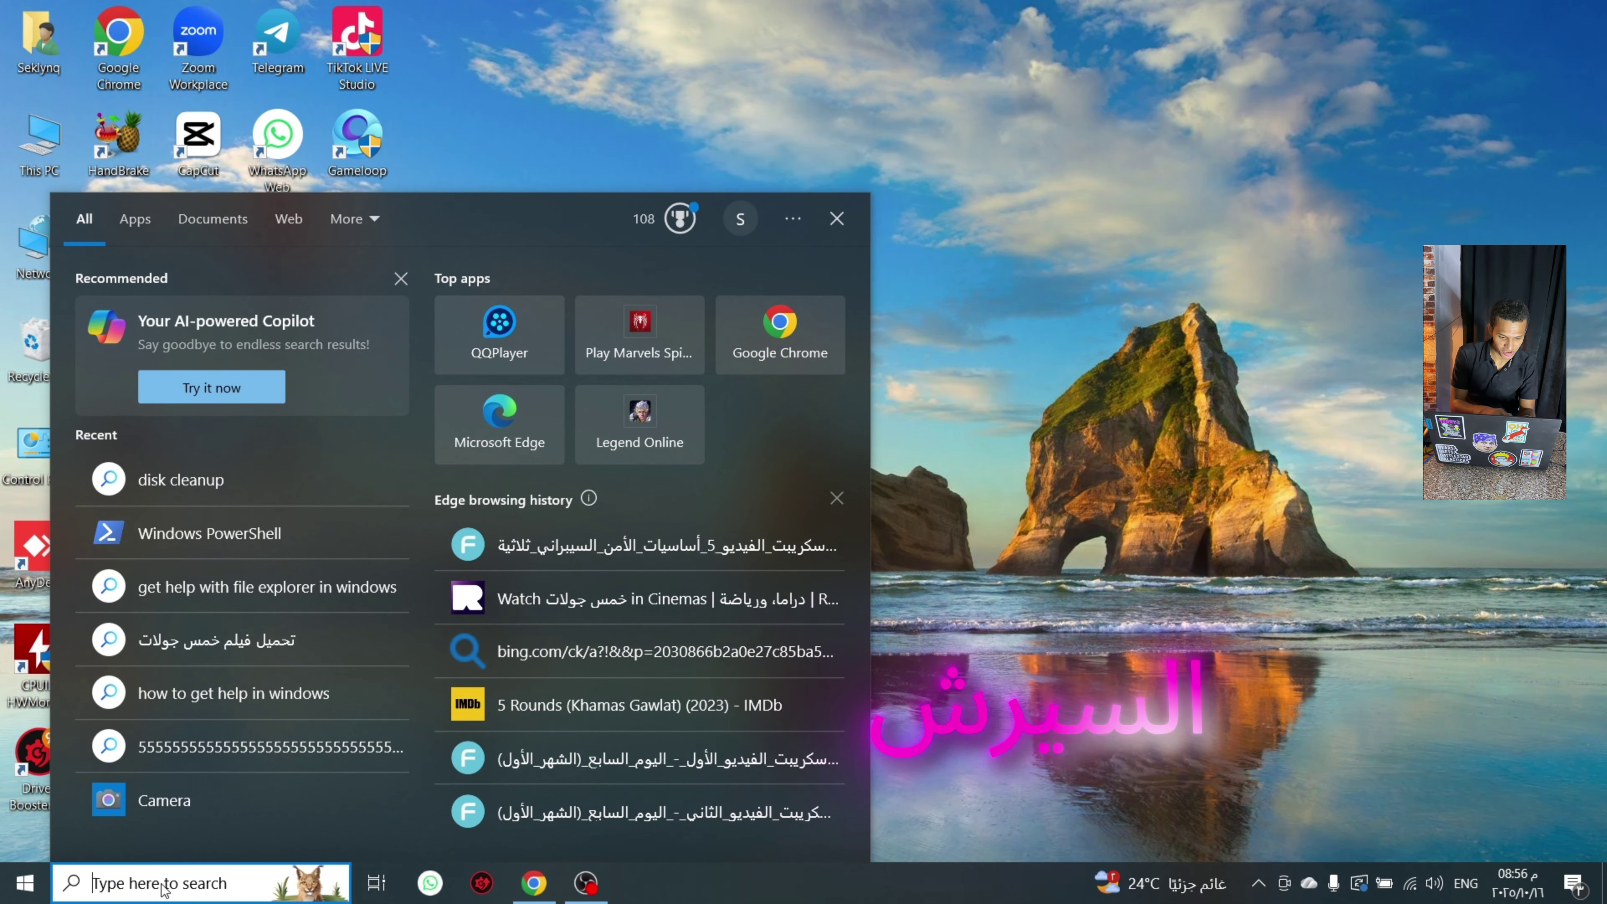
type("dis")
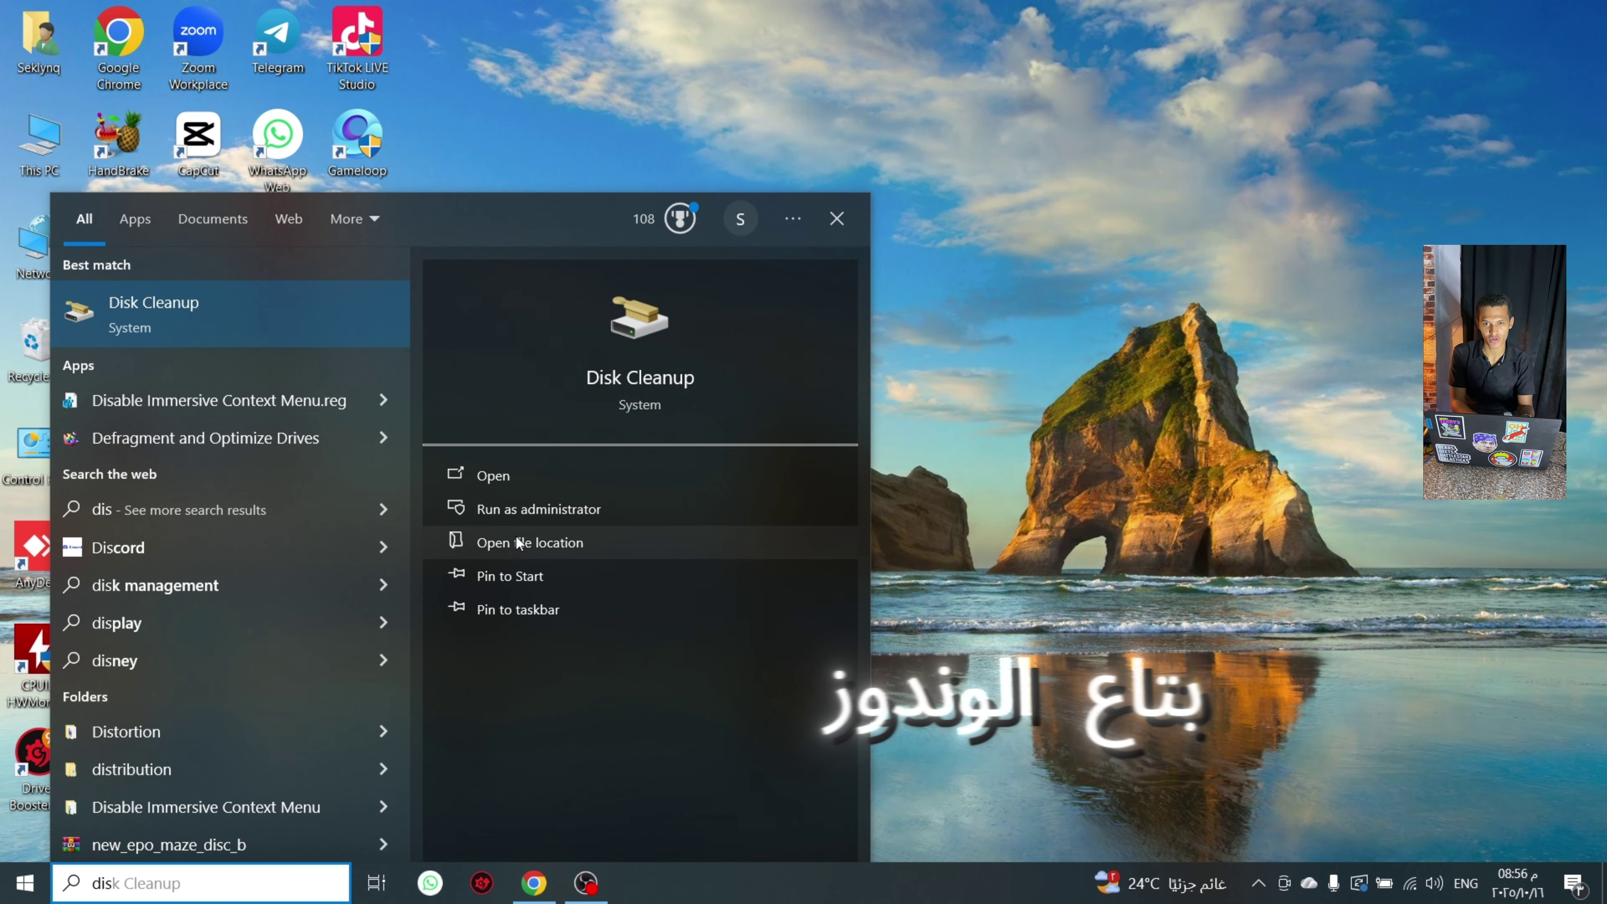
left_click(525, 505)
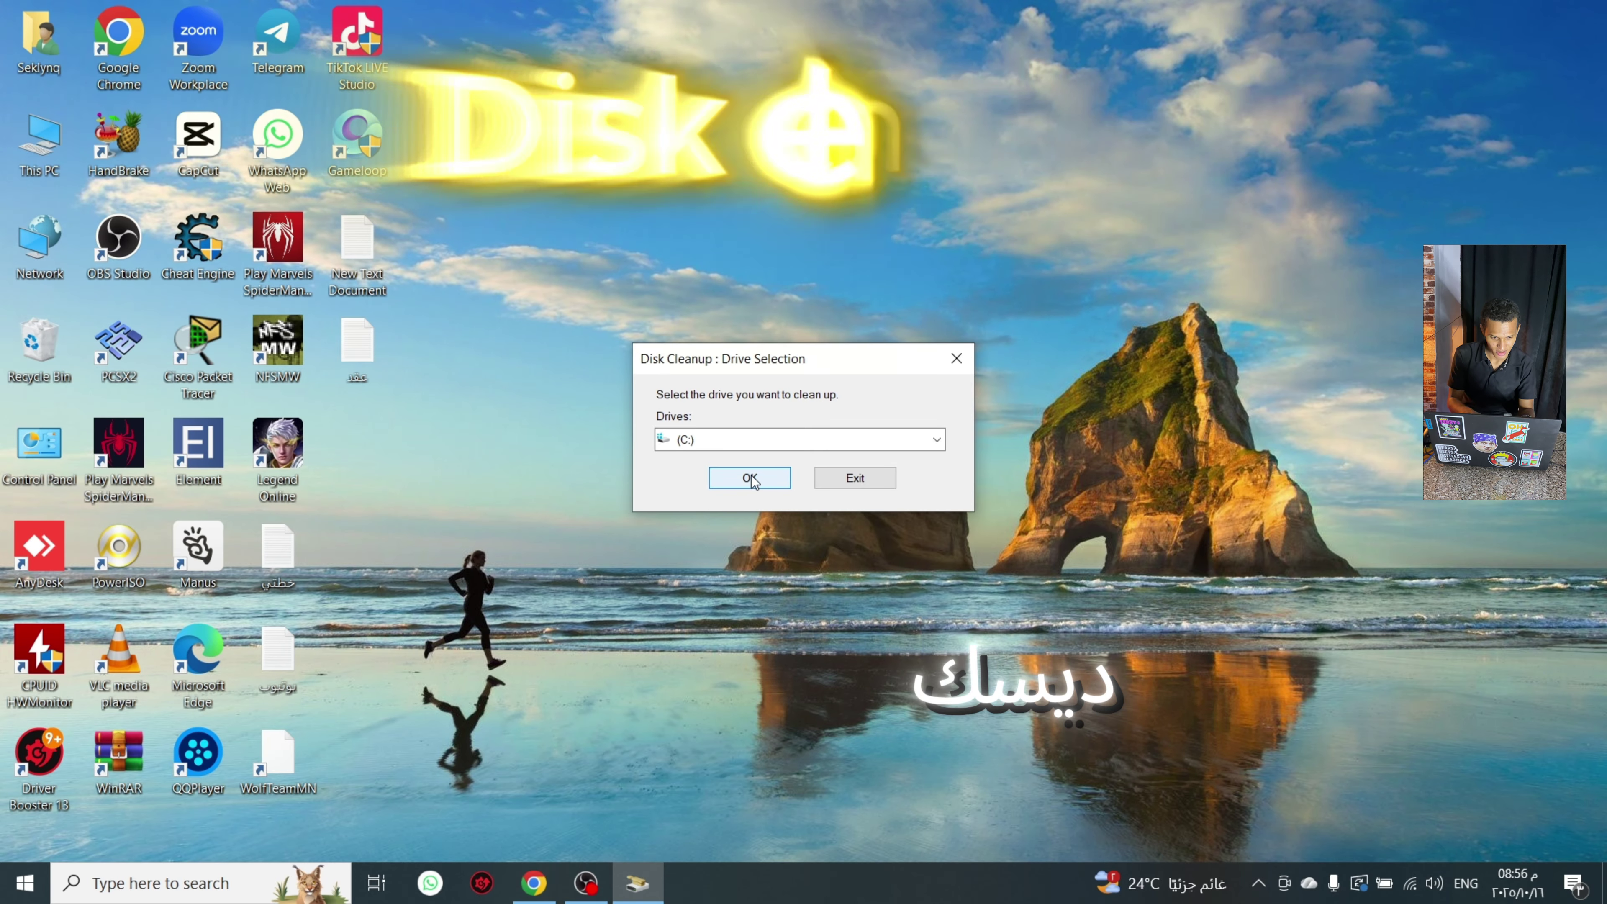
left_click(736, 440)
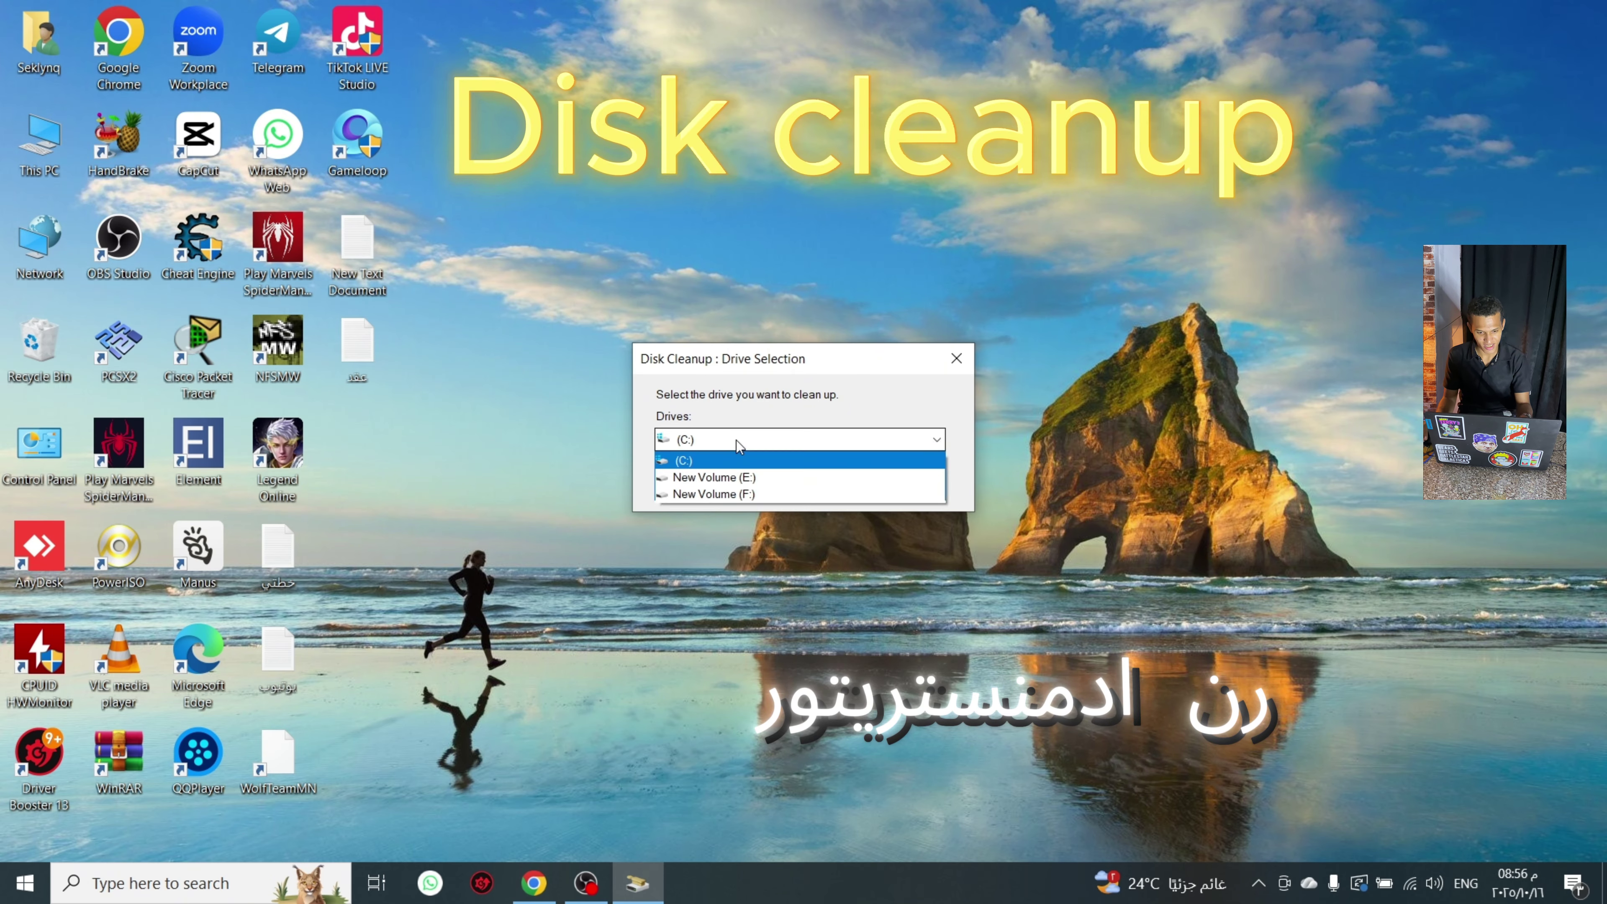
left_click(693, 480)
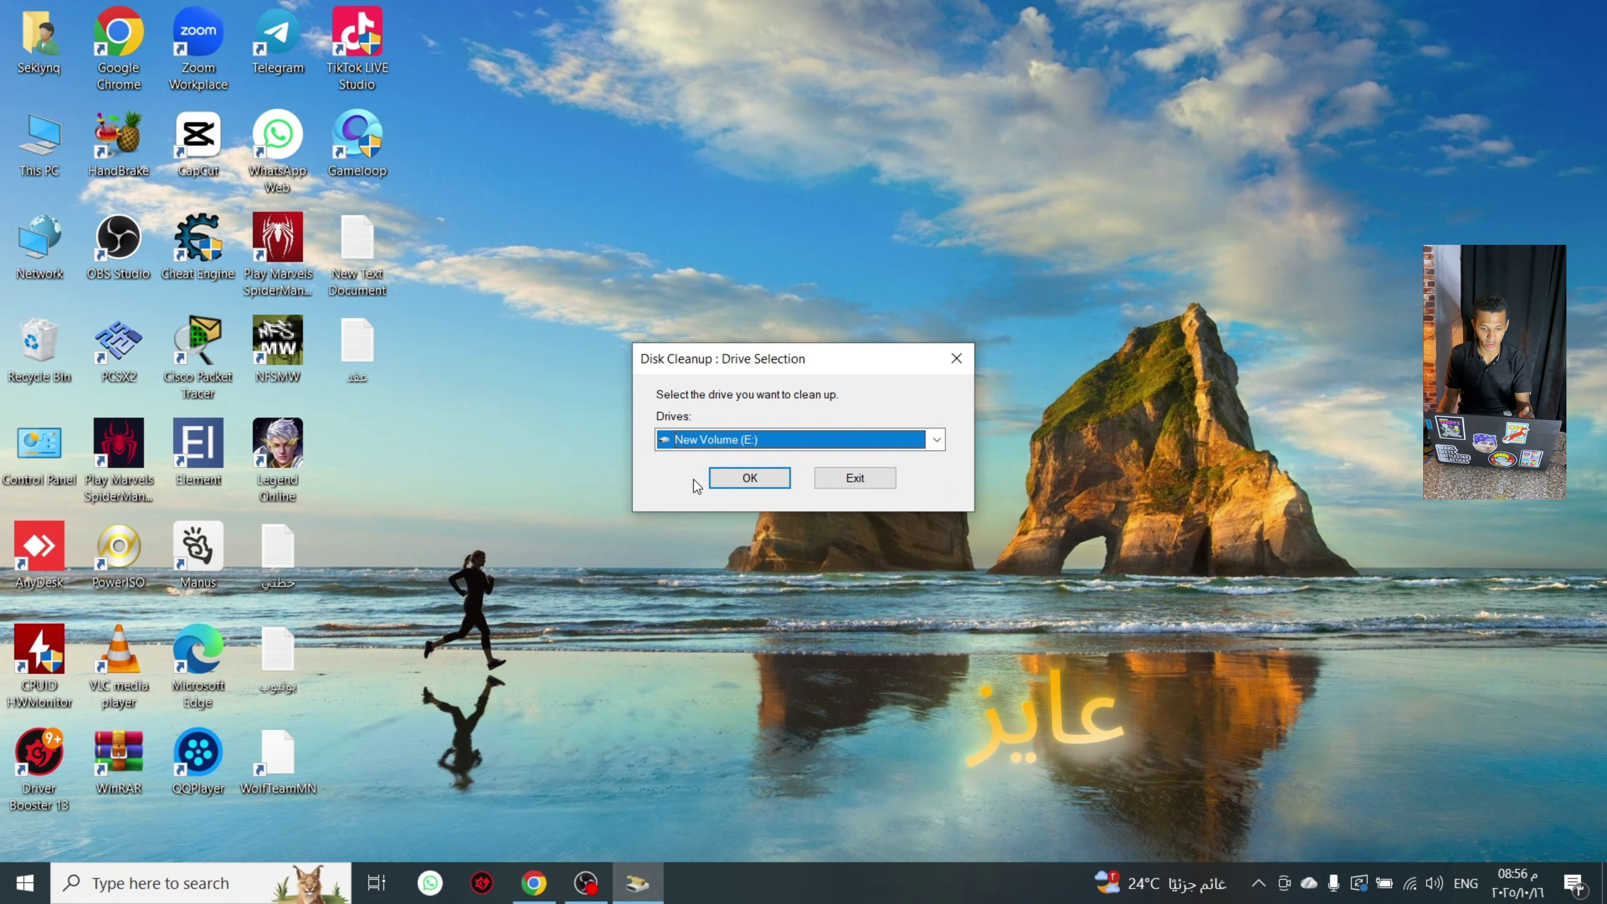
left_click(743, 477)
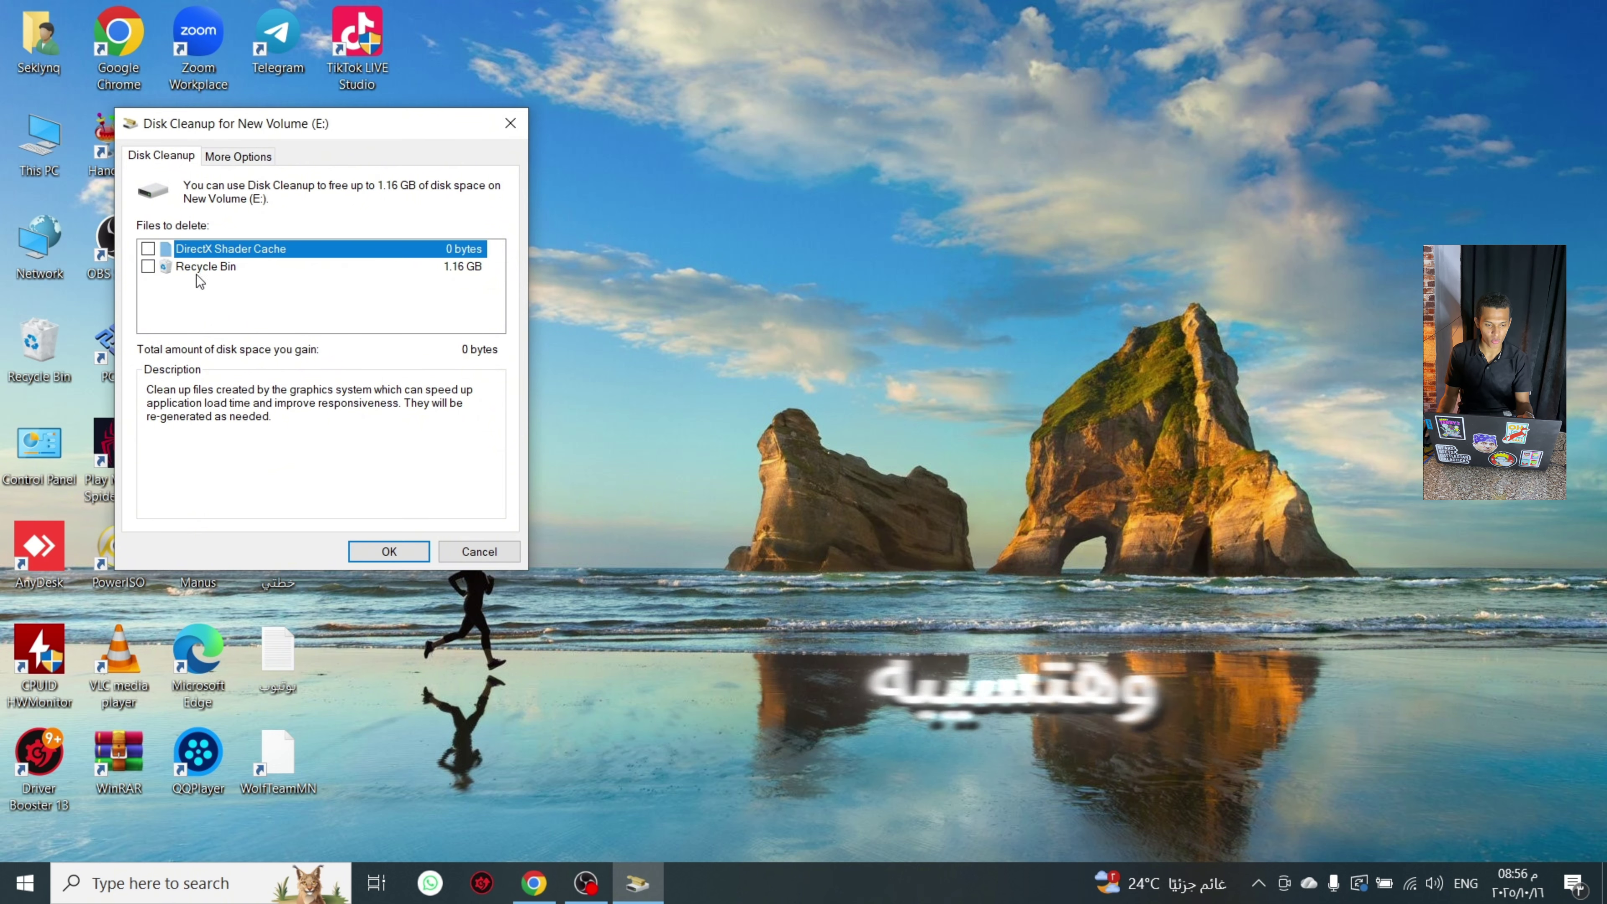
Include the Recycle Bin in the E: drive cleanup and permanently delete its files
left_click(149, 267)
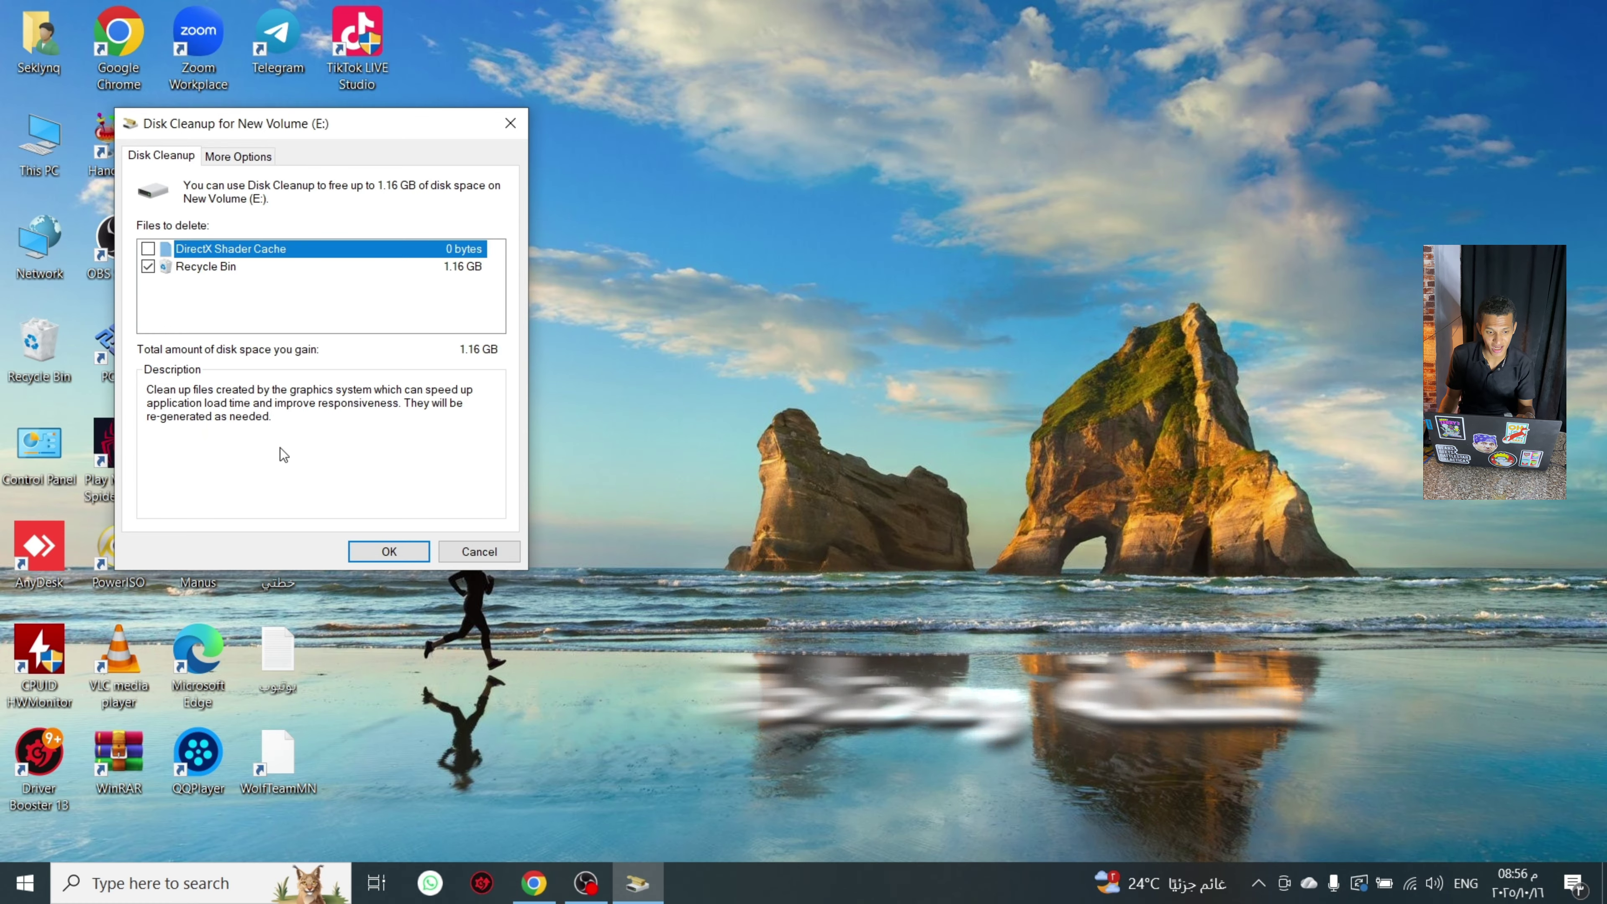
left_click(370, 549)
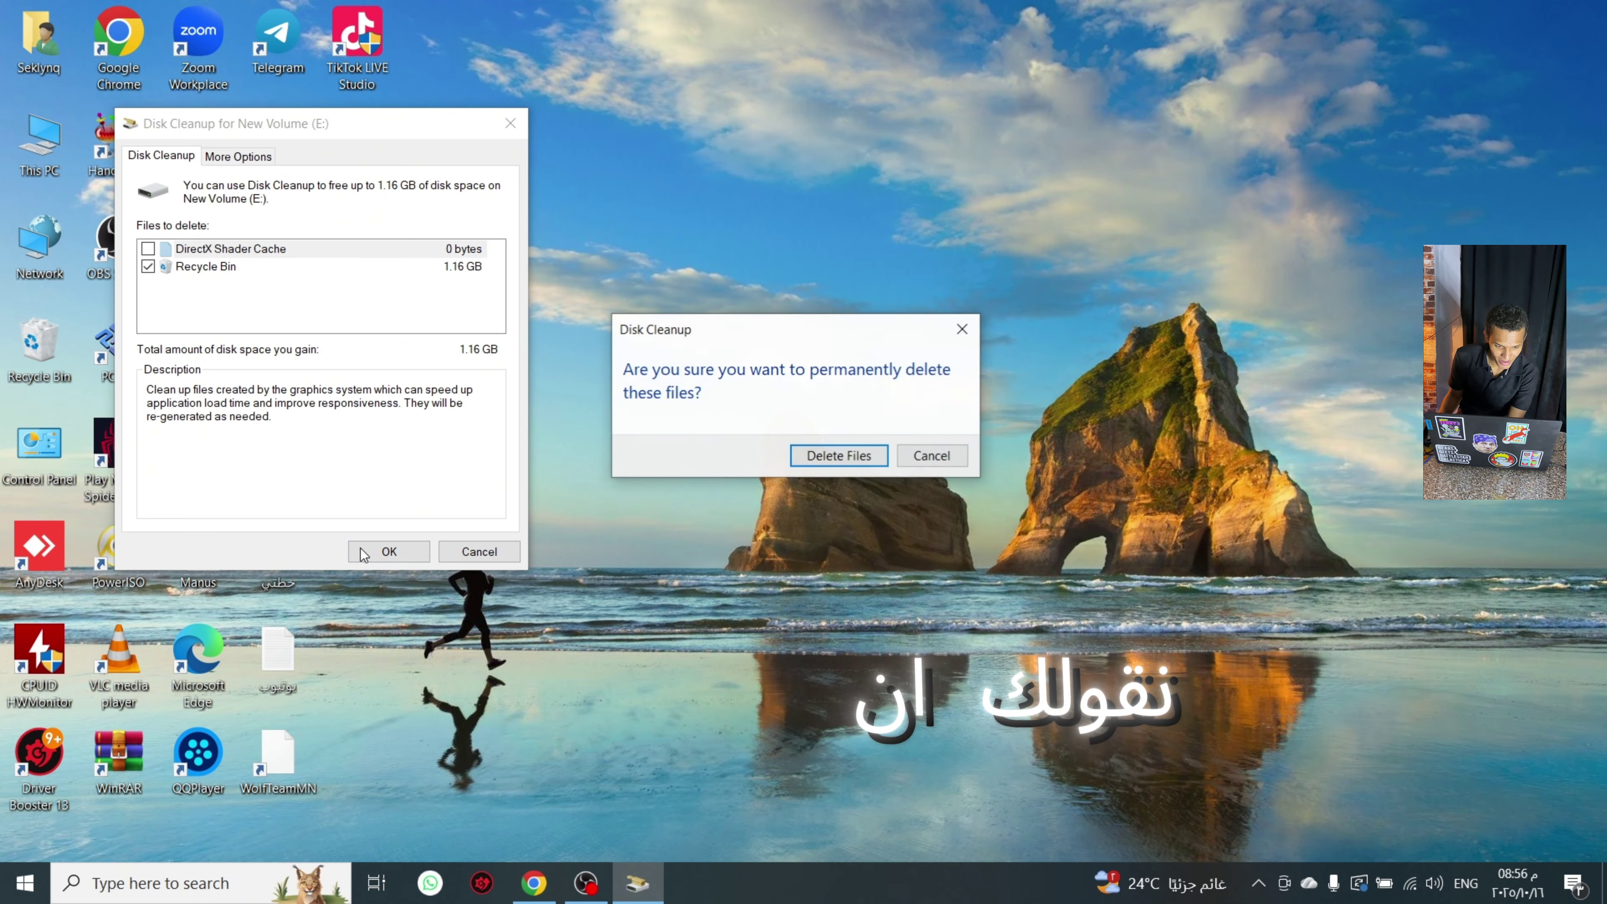
left_click(812, 455)
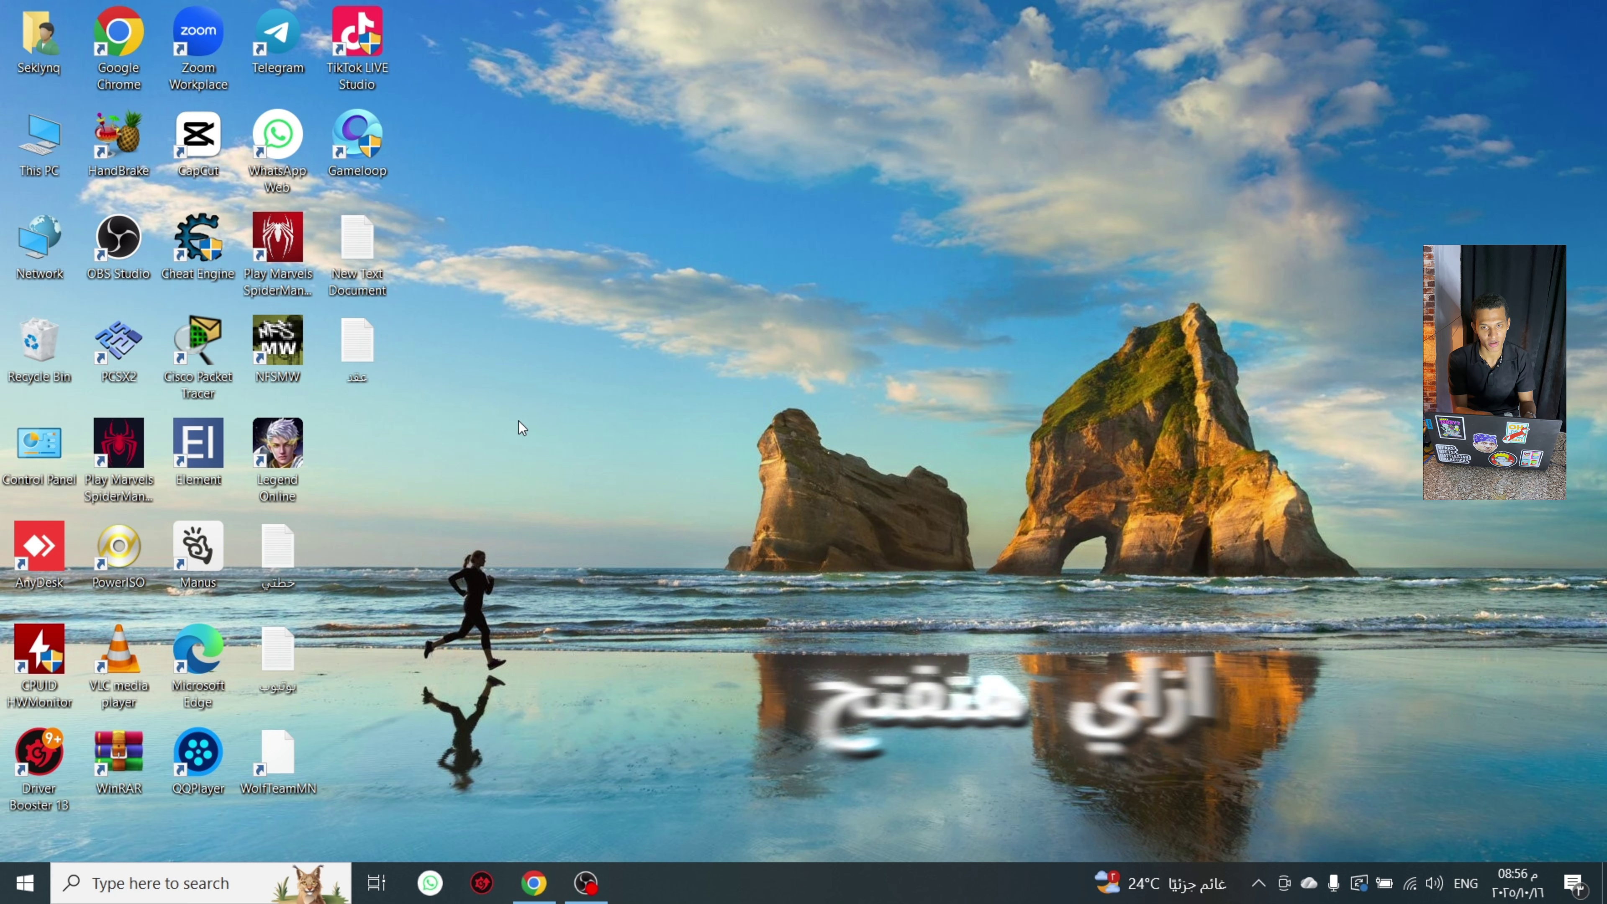
Open the user's temporary files folder by running %temp%
key("super")
key("super")
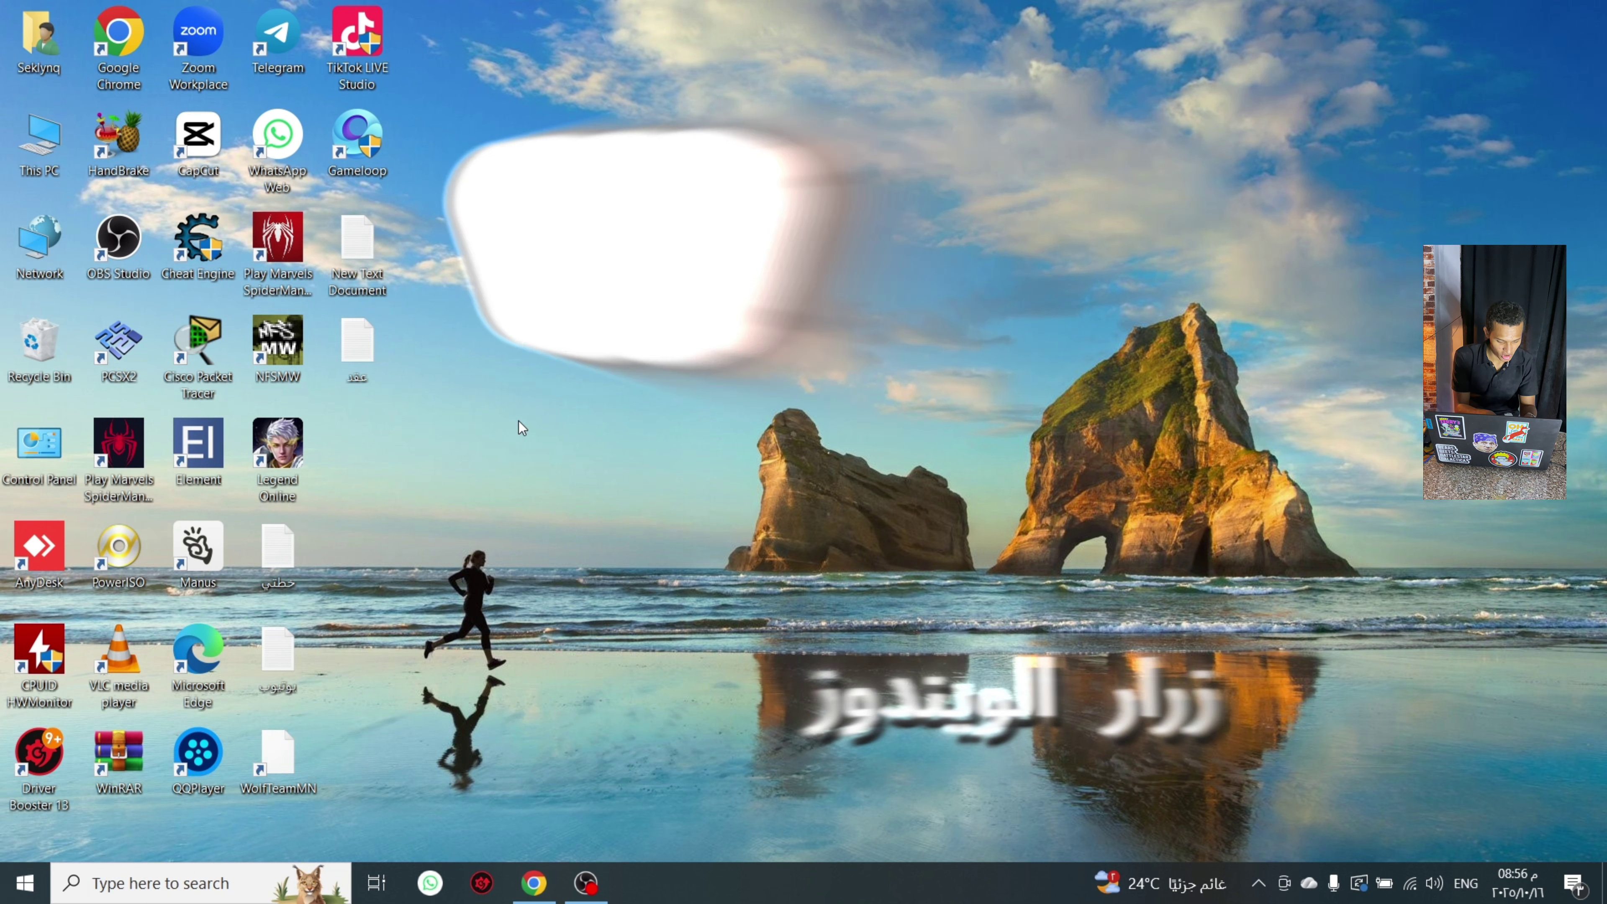
key("super+r")
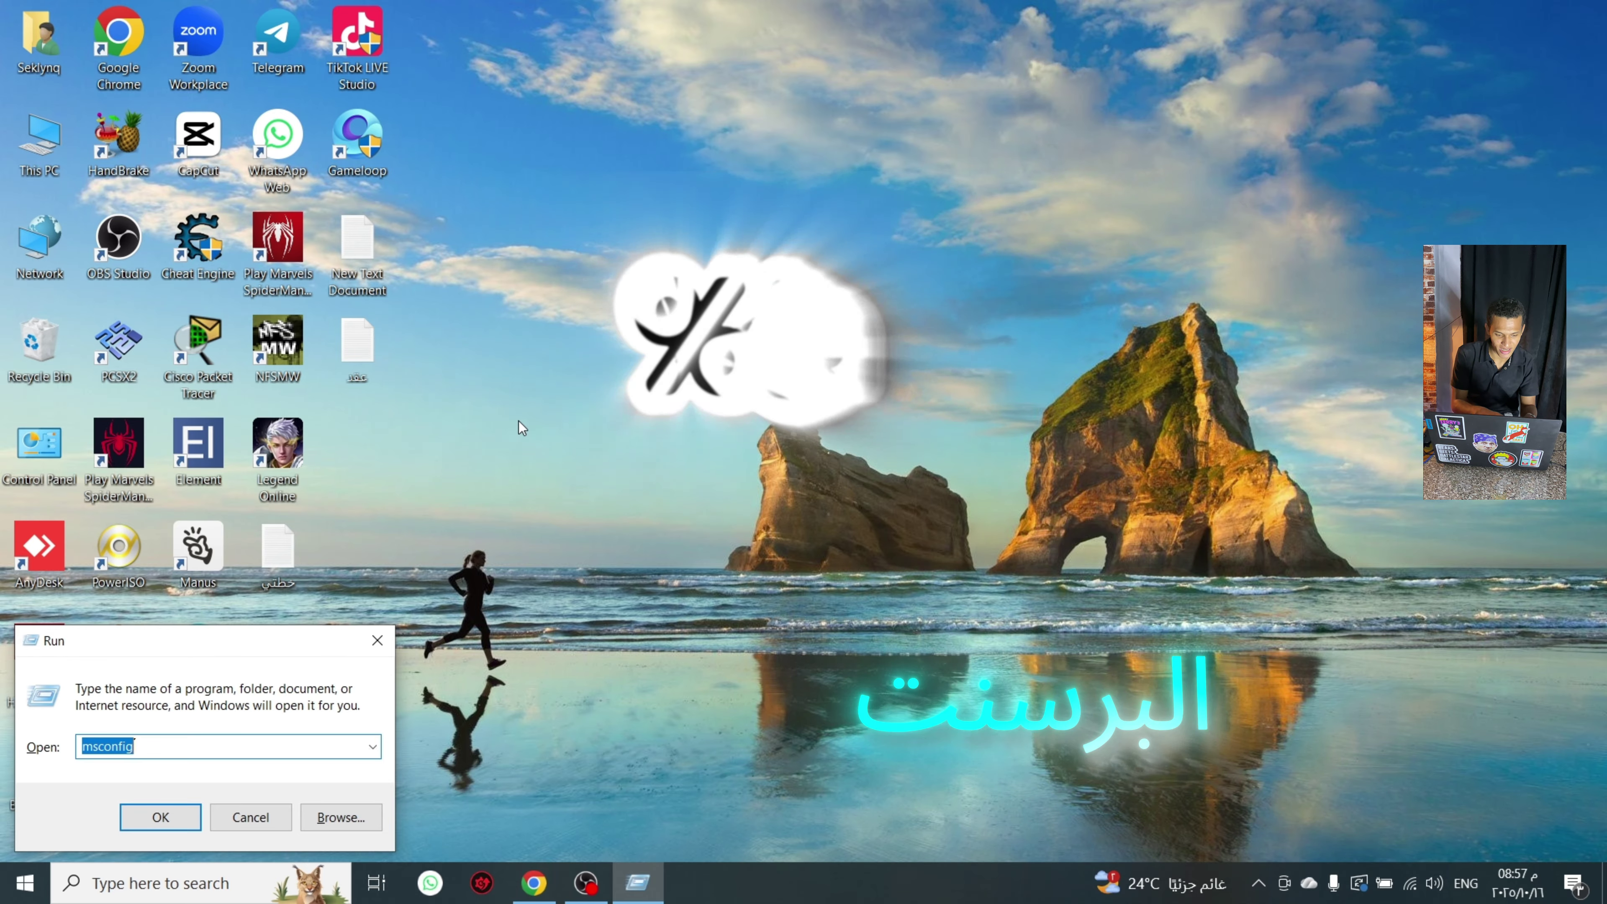
type("%")
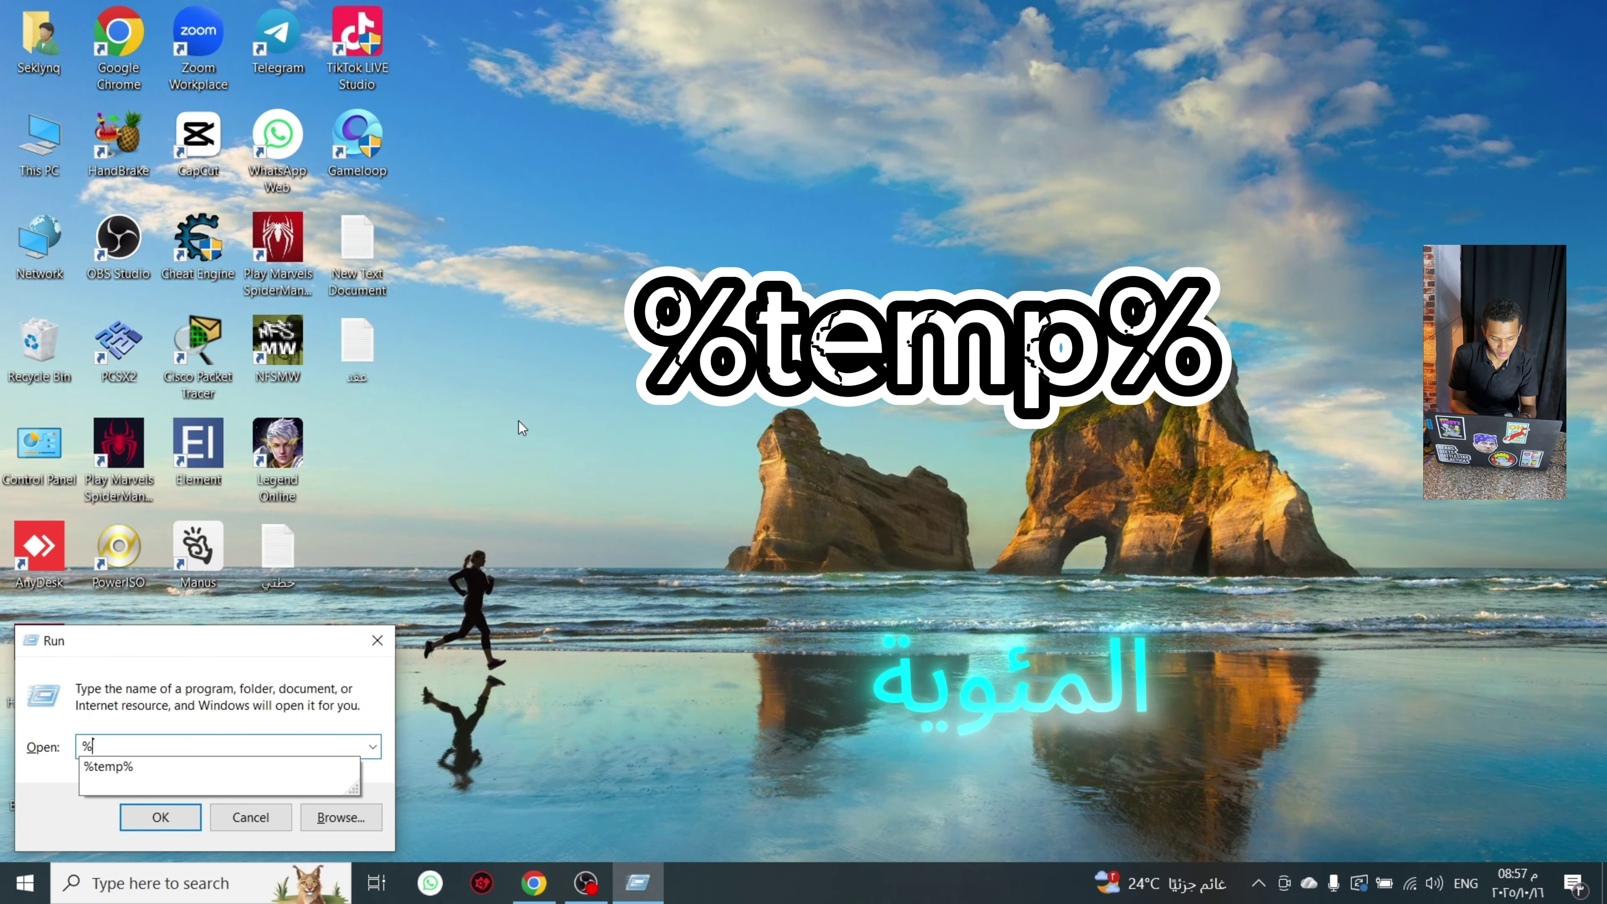
type("temp")
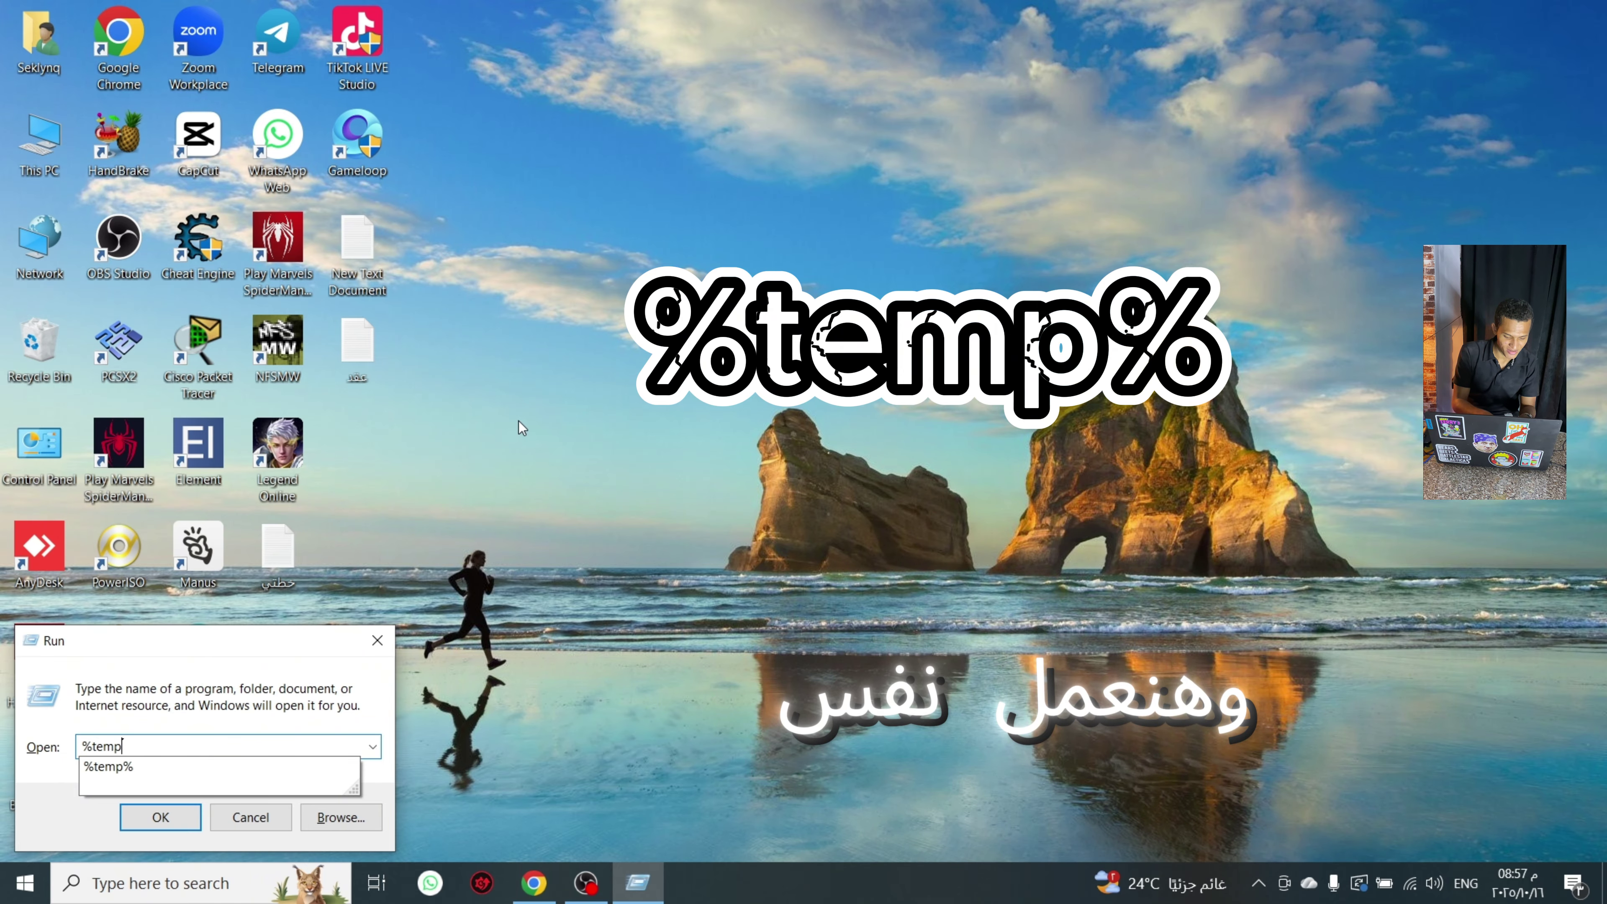
type("%")
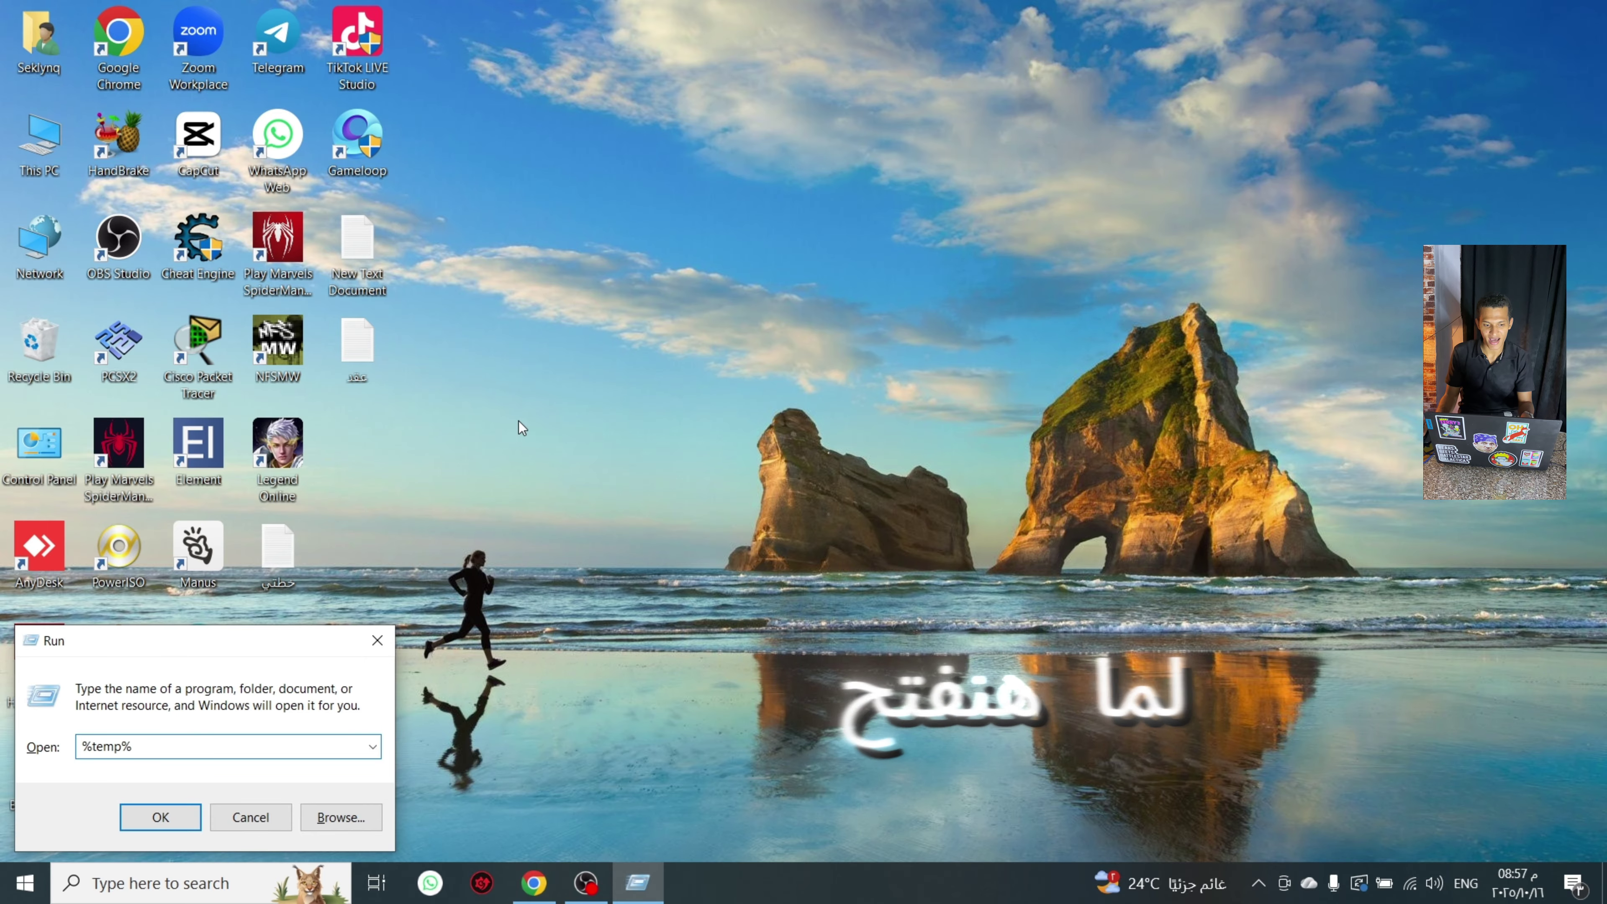
key("Return")
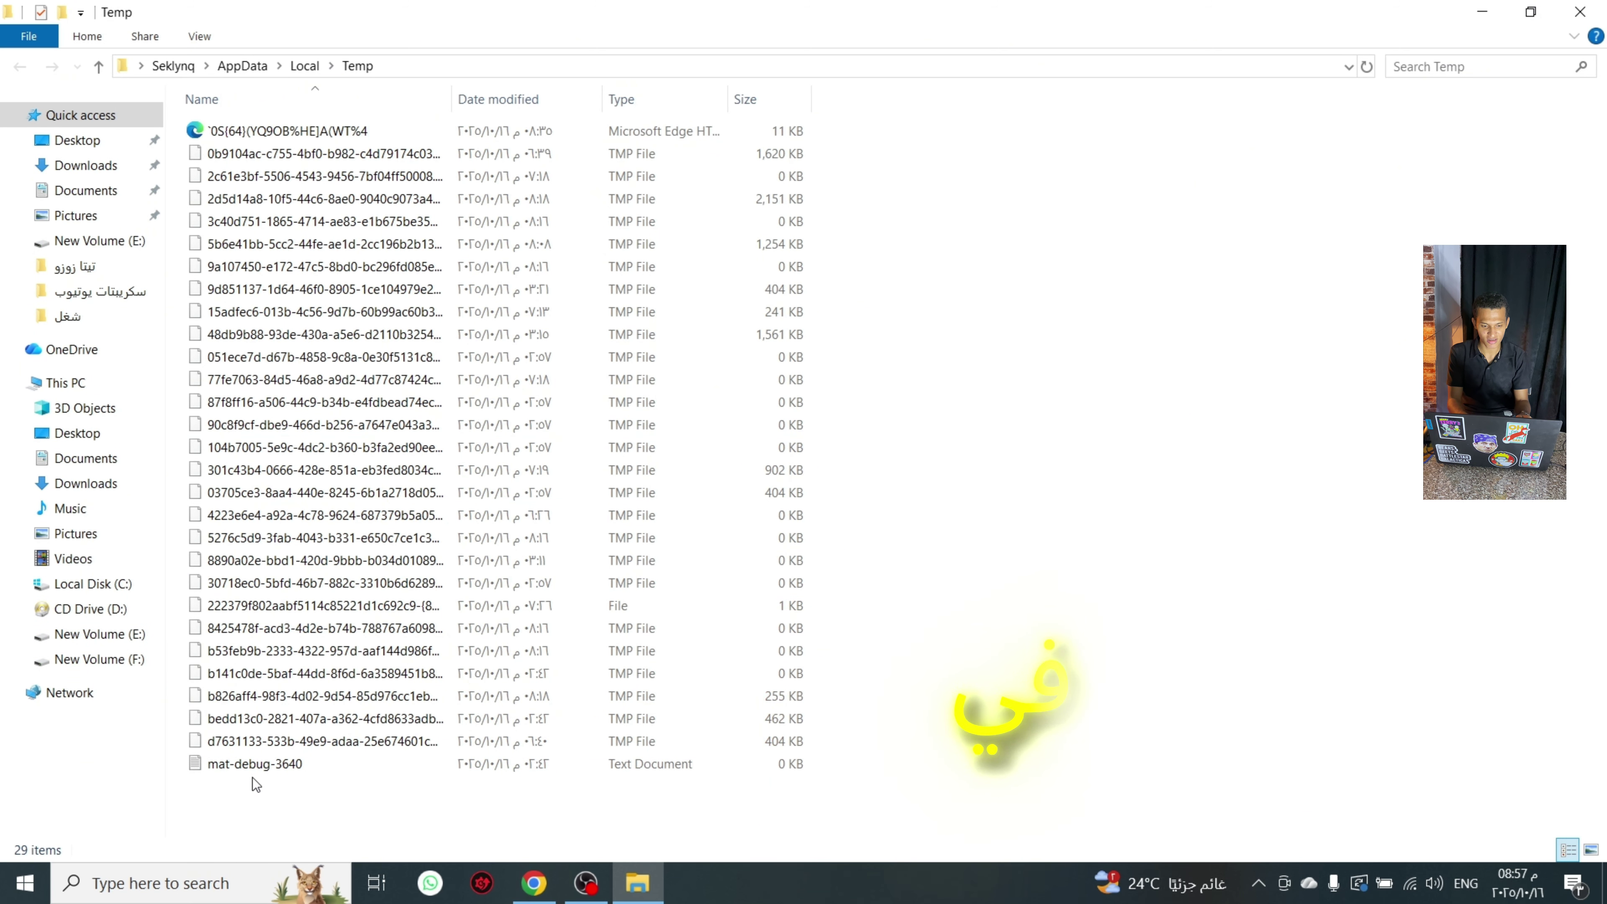
Delete all files in the Temp folder, skipping those in use, and close the folder
key("ctrl+a")
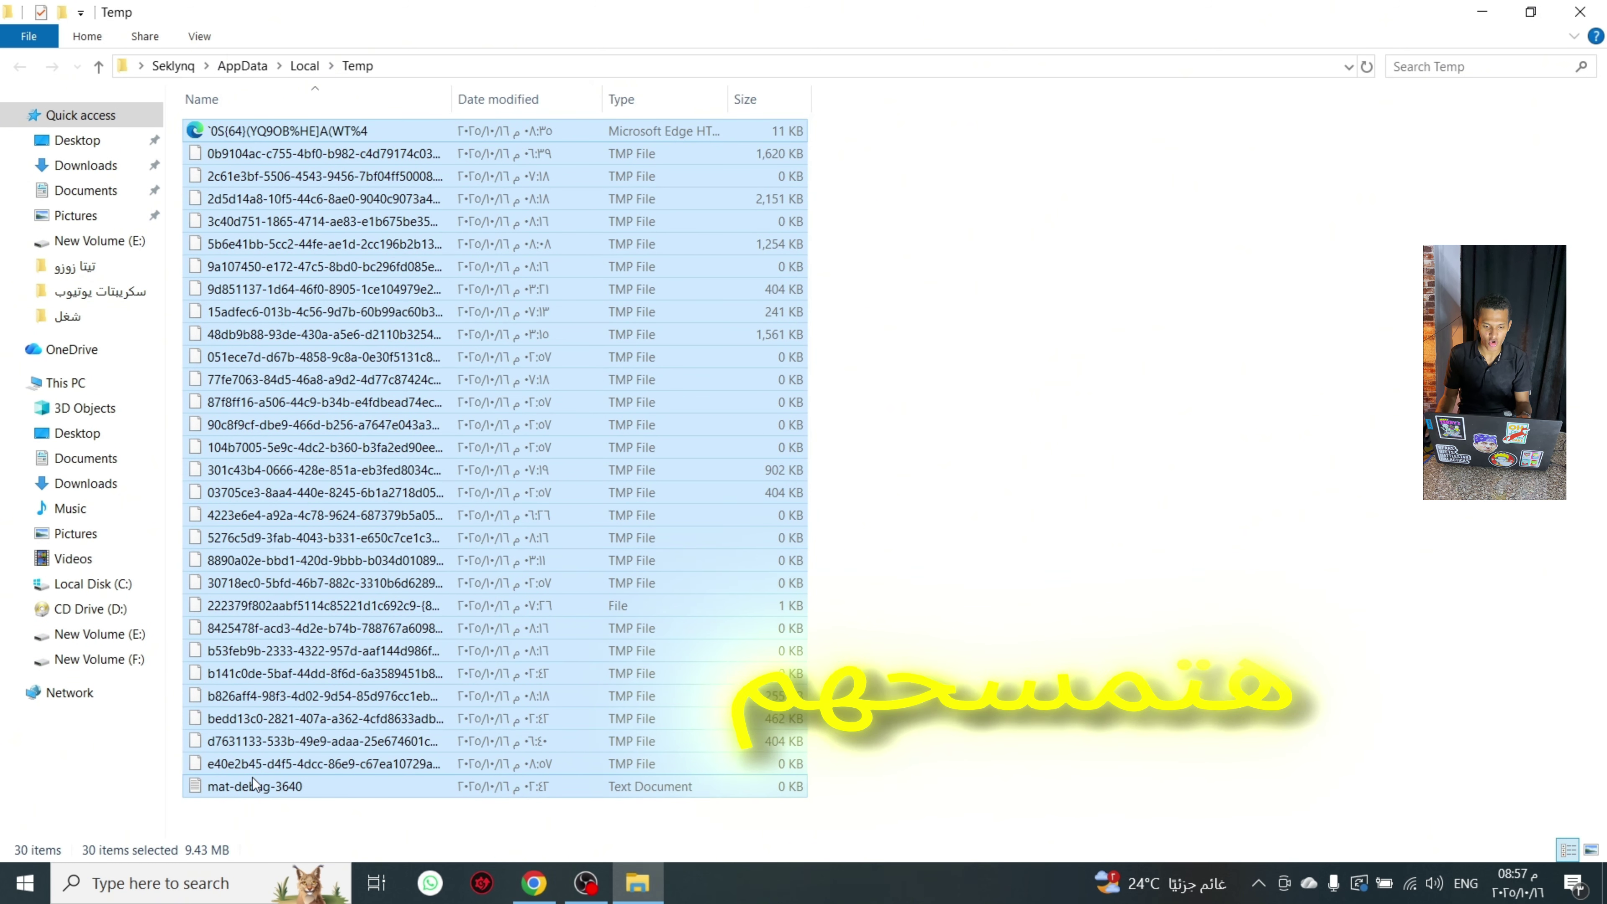
key("Delete")
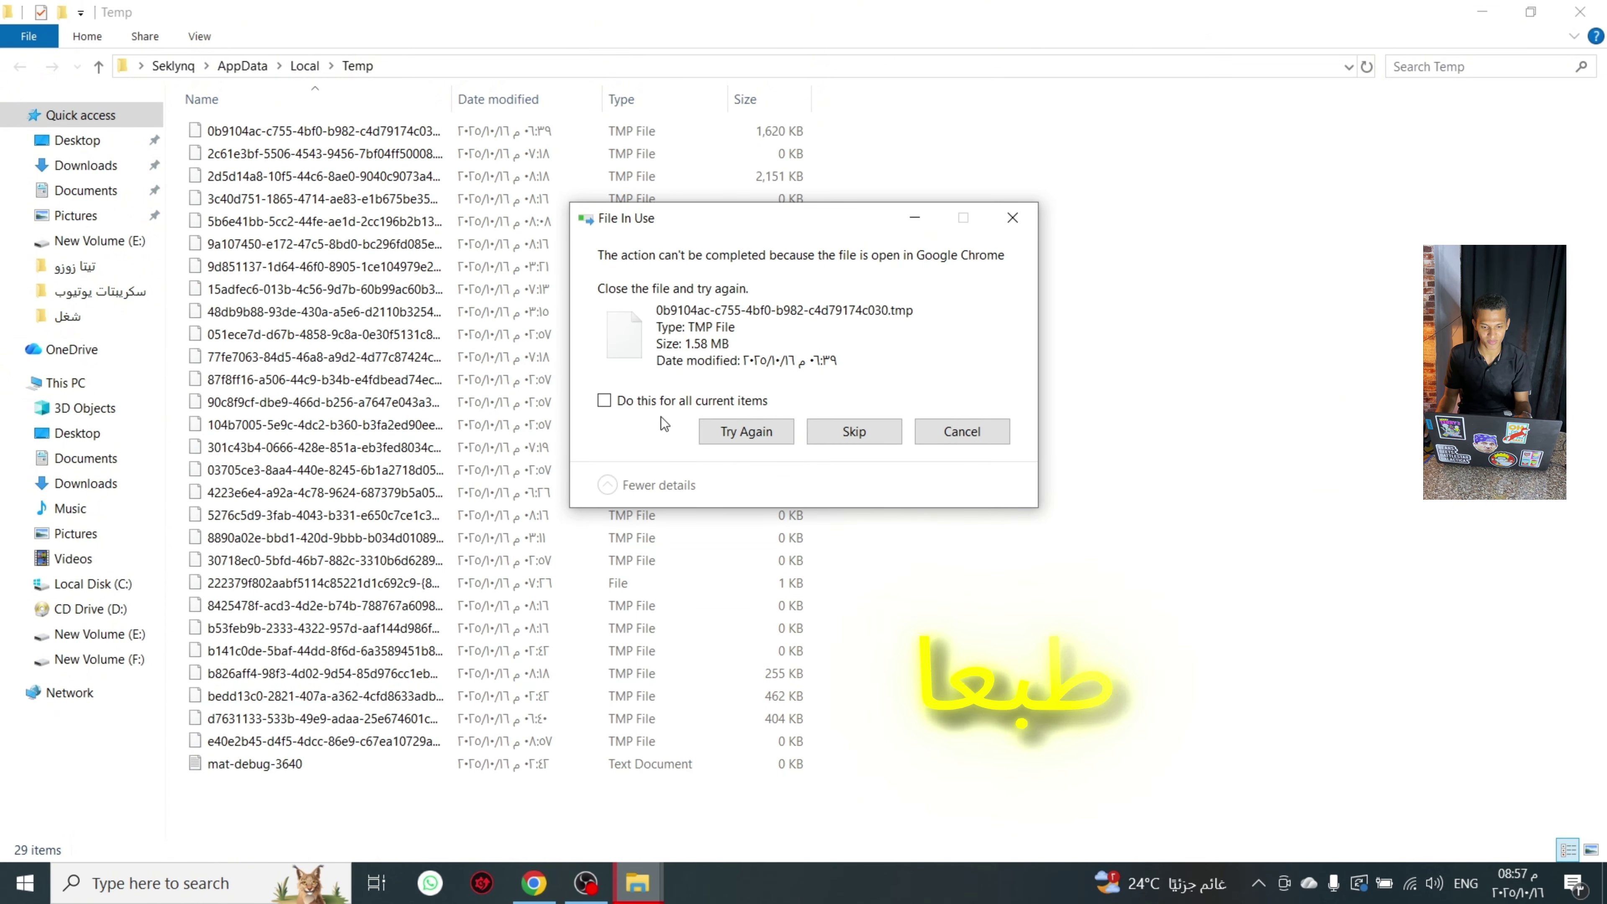
left_click(837, 435)
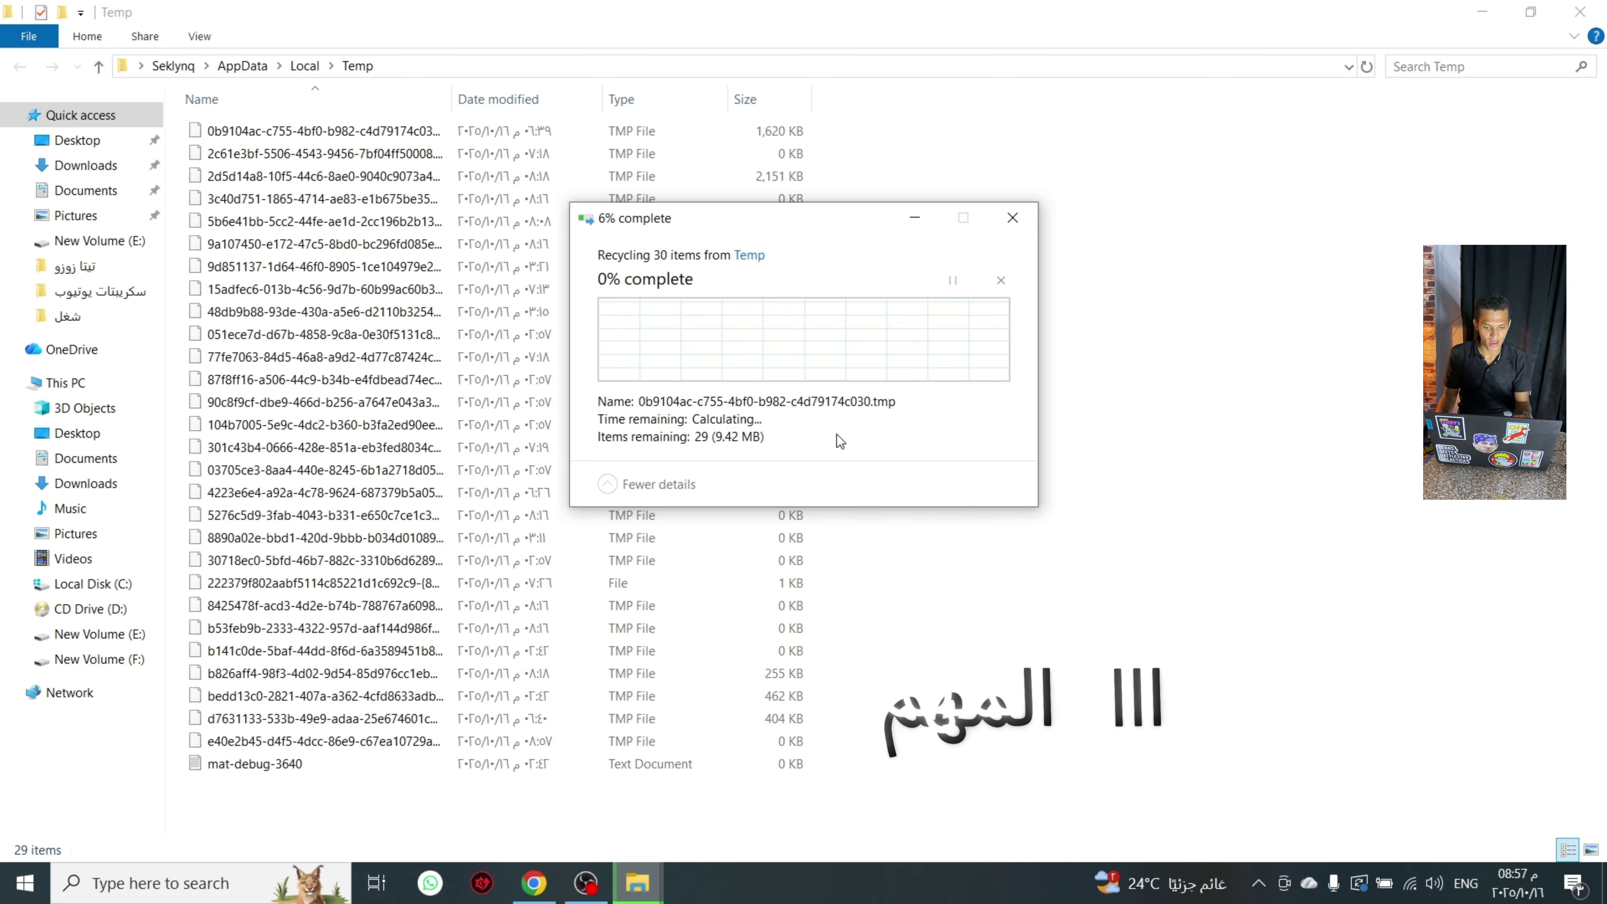
left_click(837, 434)
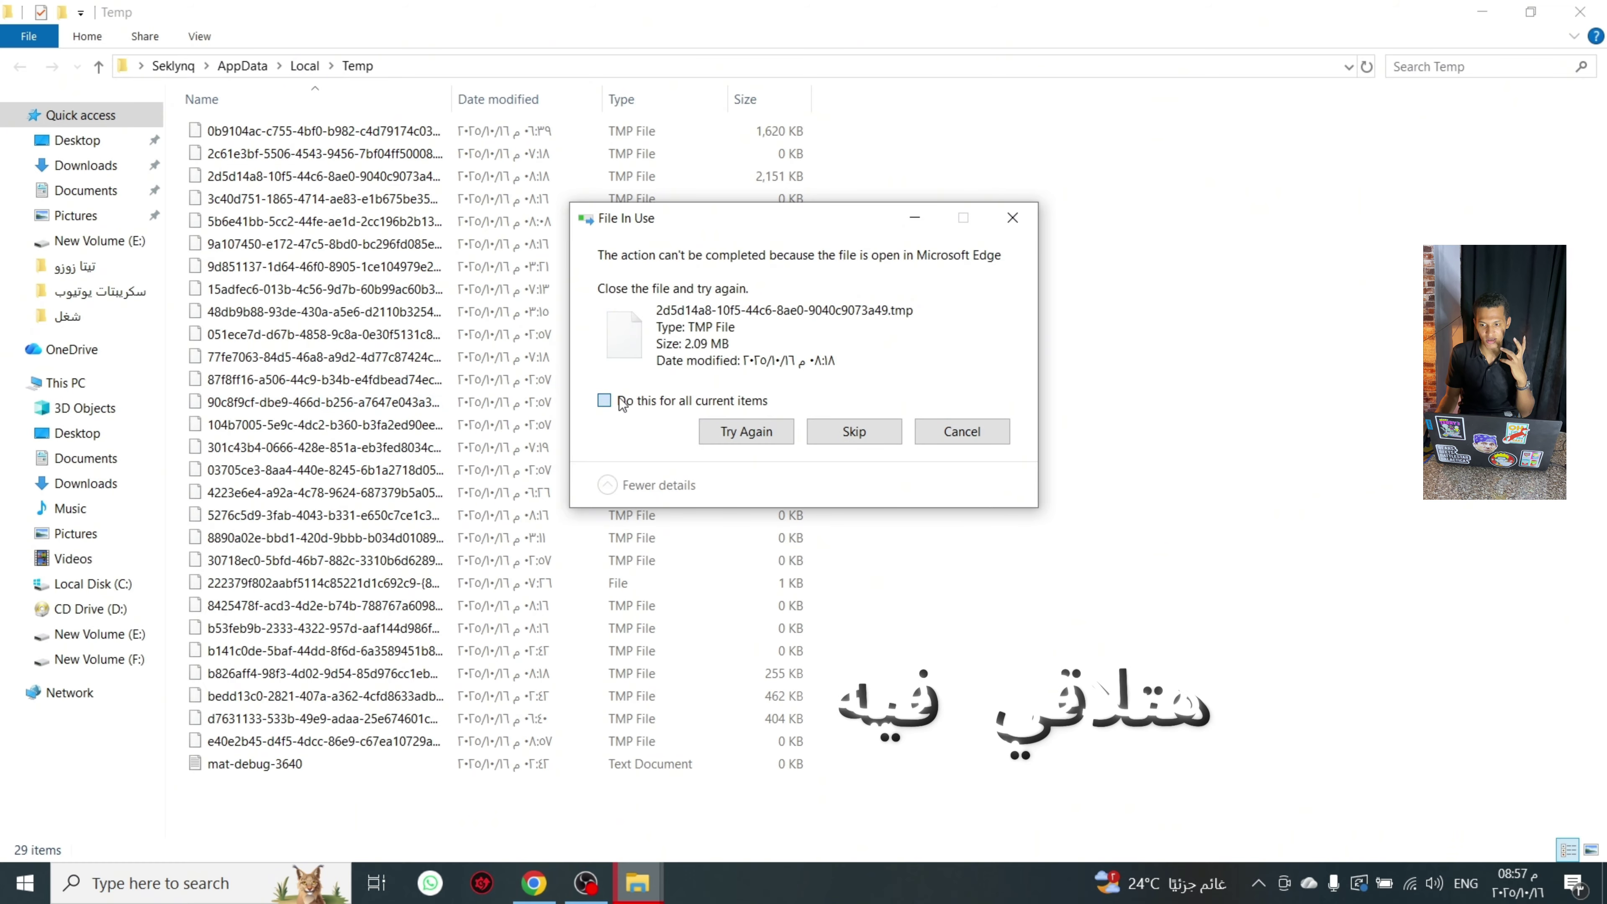
left_click(838, 431)
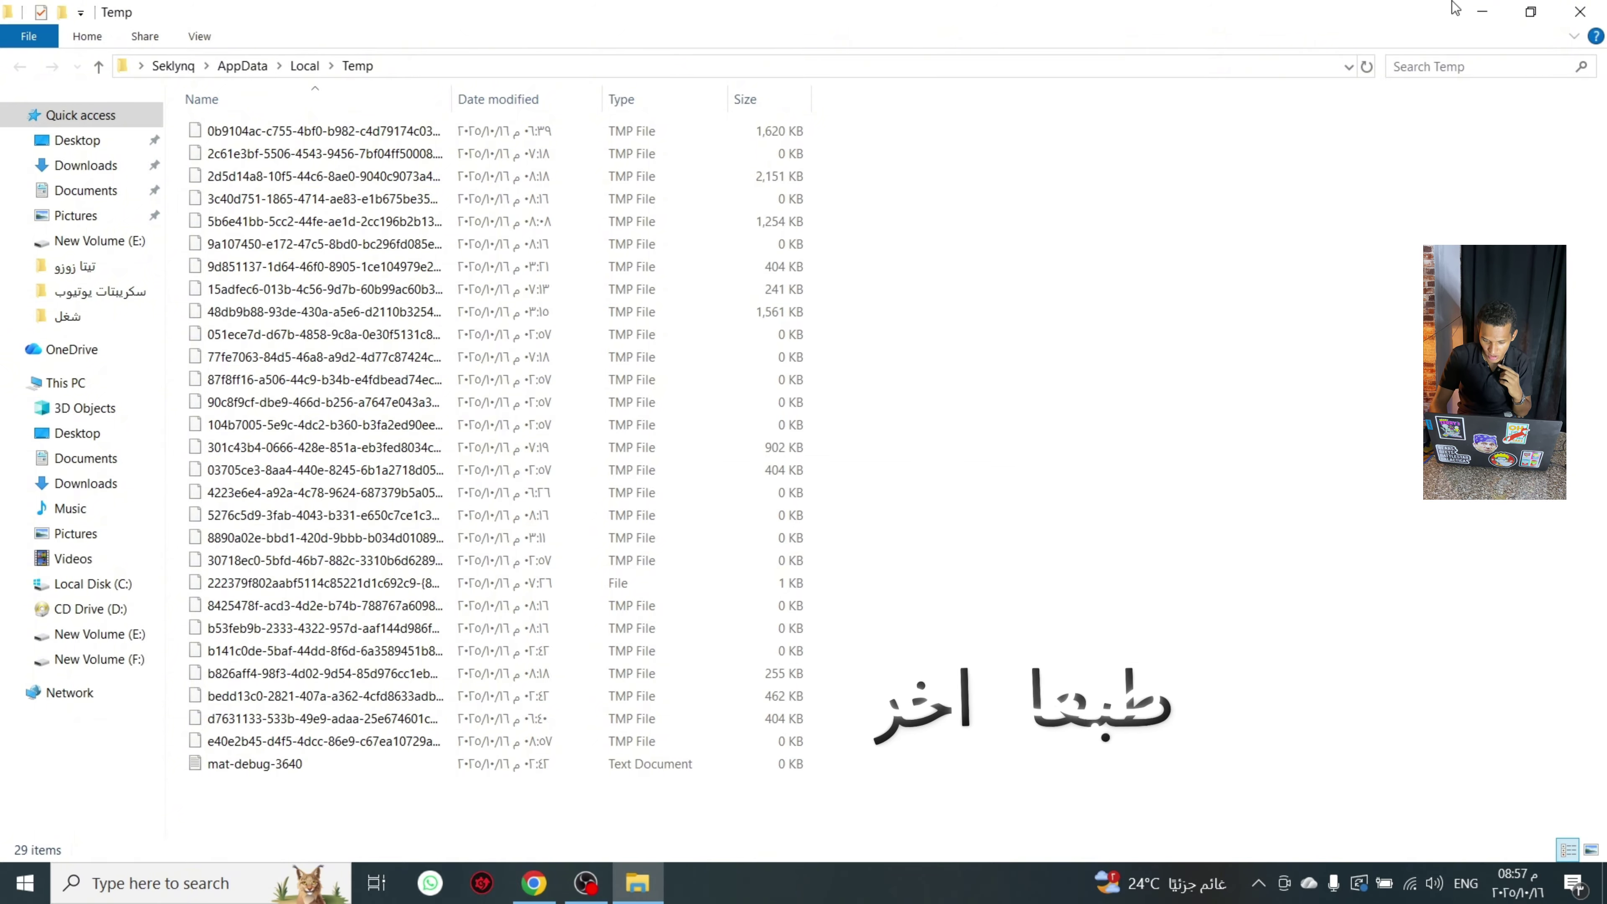
left_click(1579, 11)
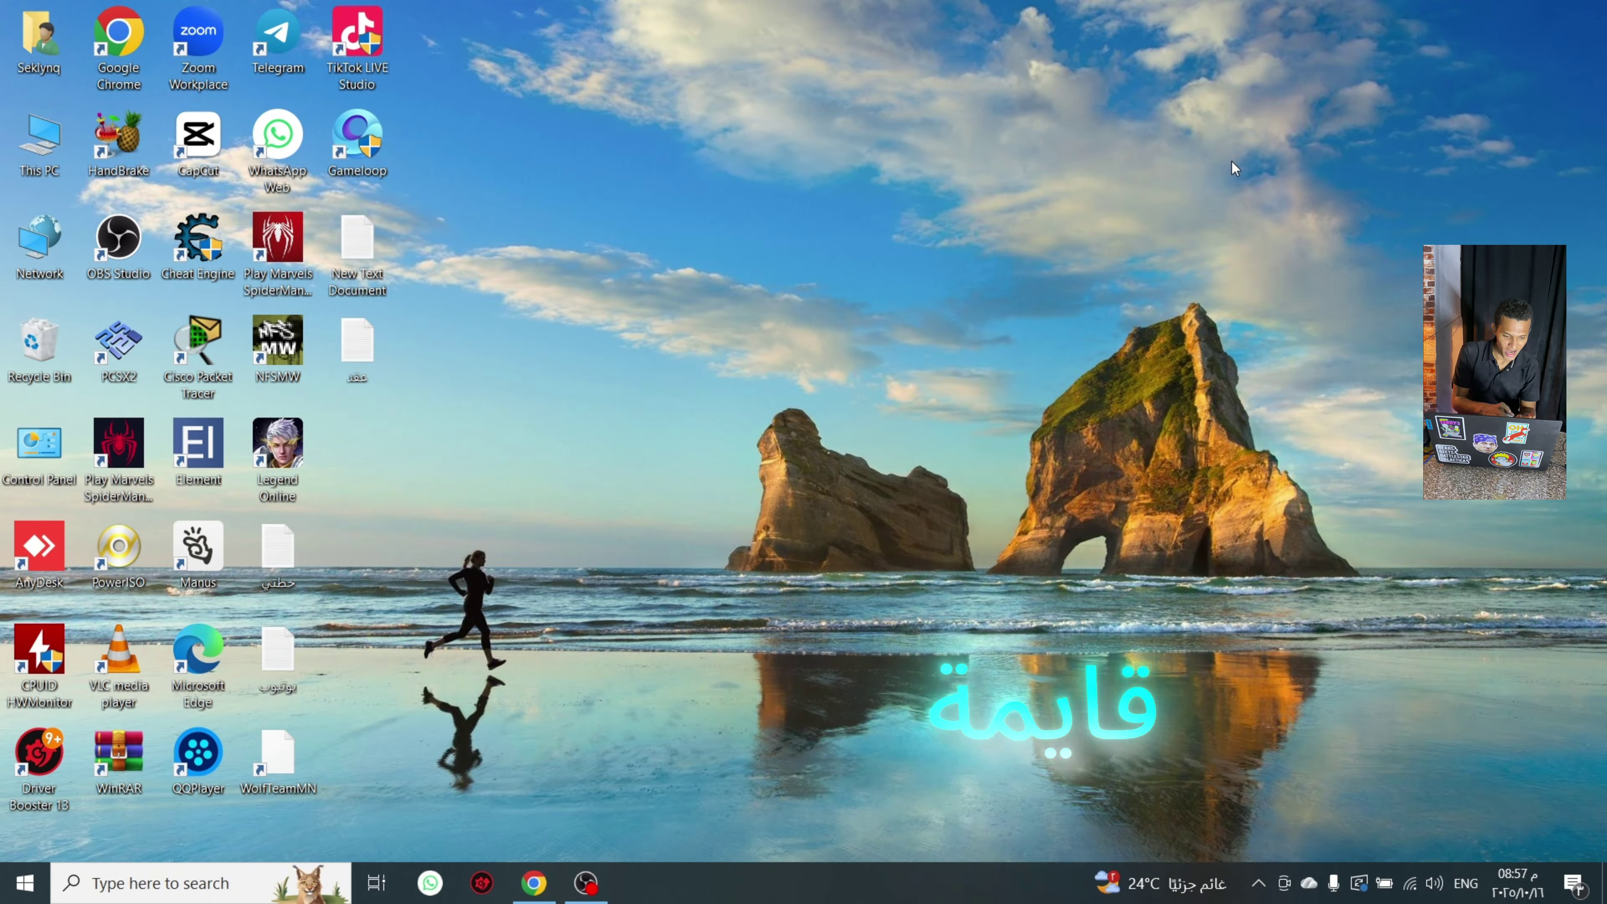
Run msconfig and review the startup programs in Task Manager, leaving System Configuration without changes
key("super+r")
type("msconfig")
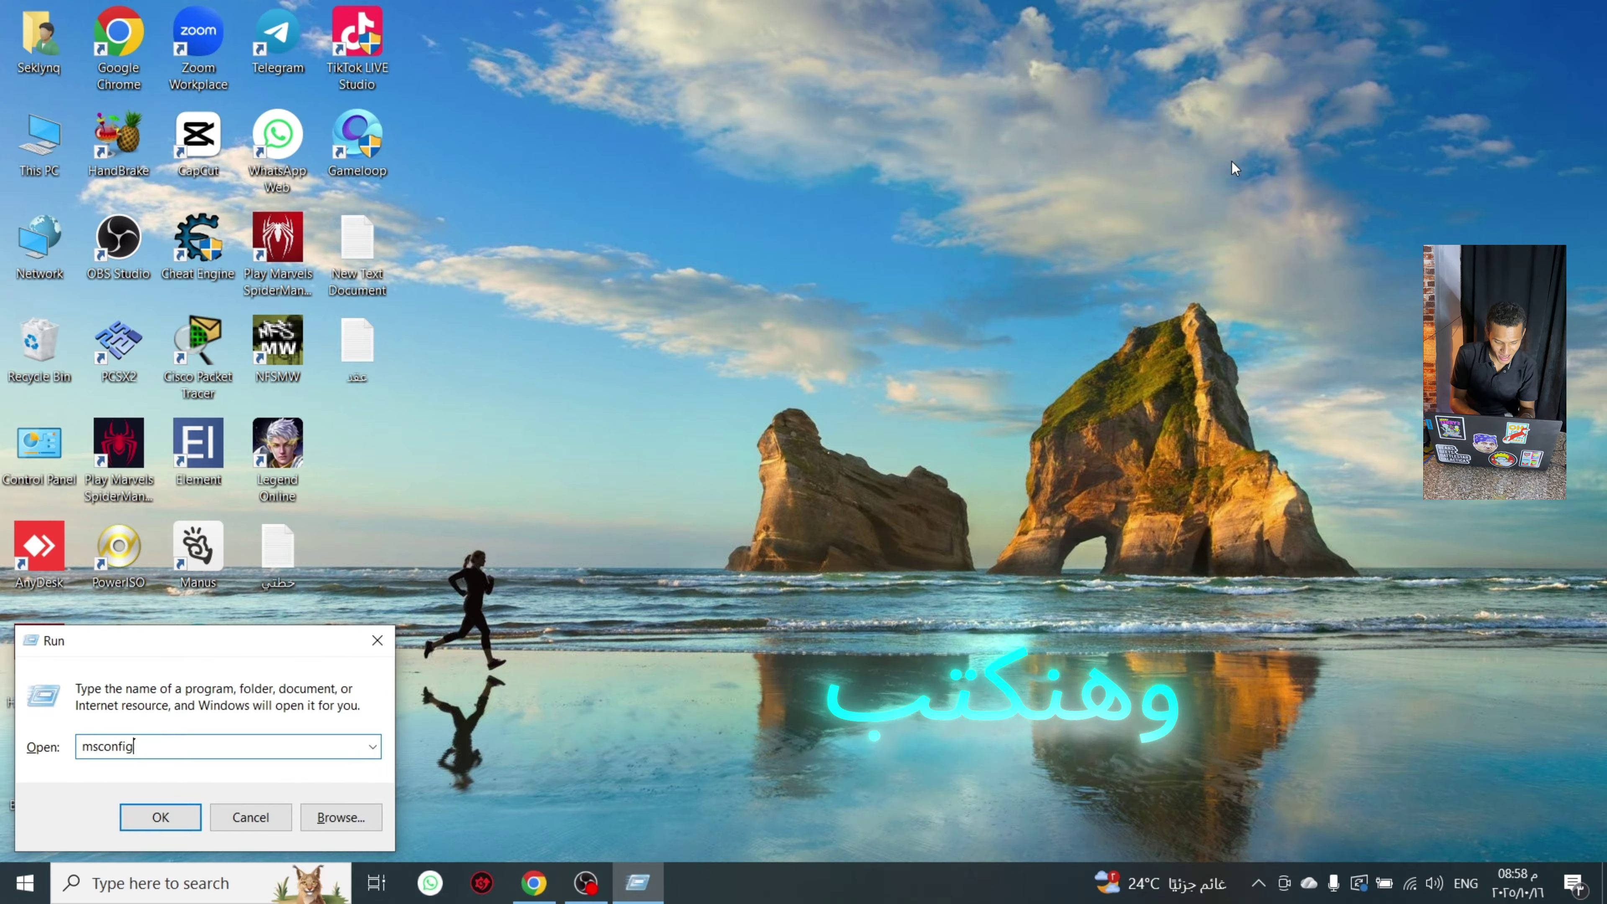
key("Return")
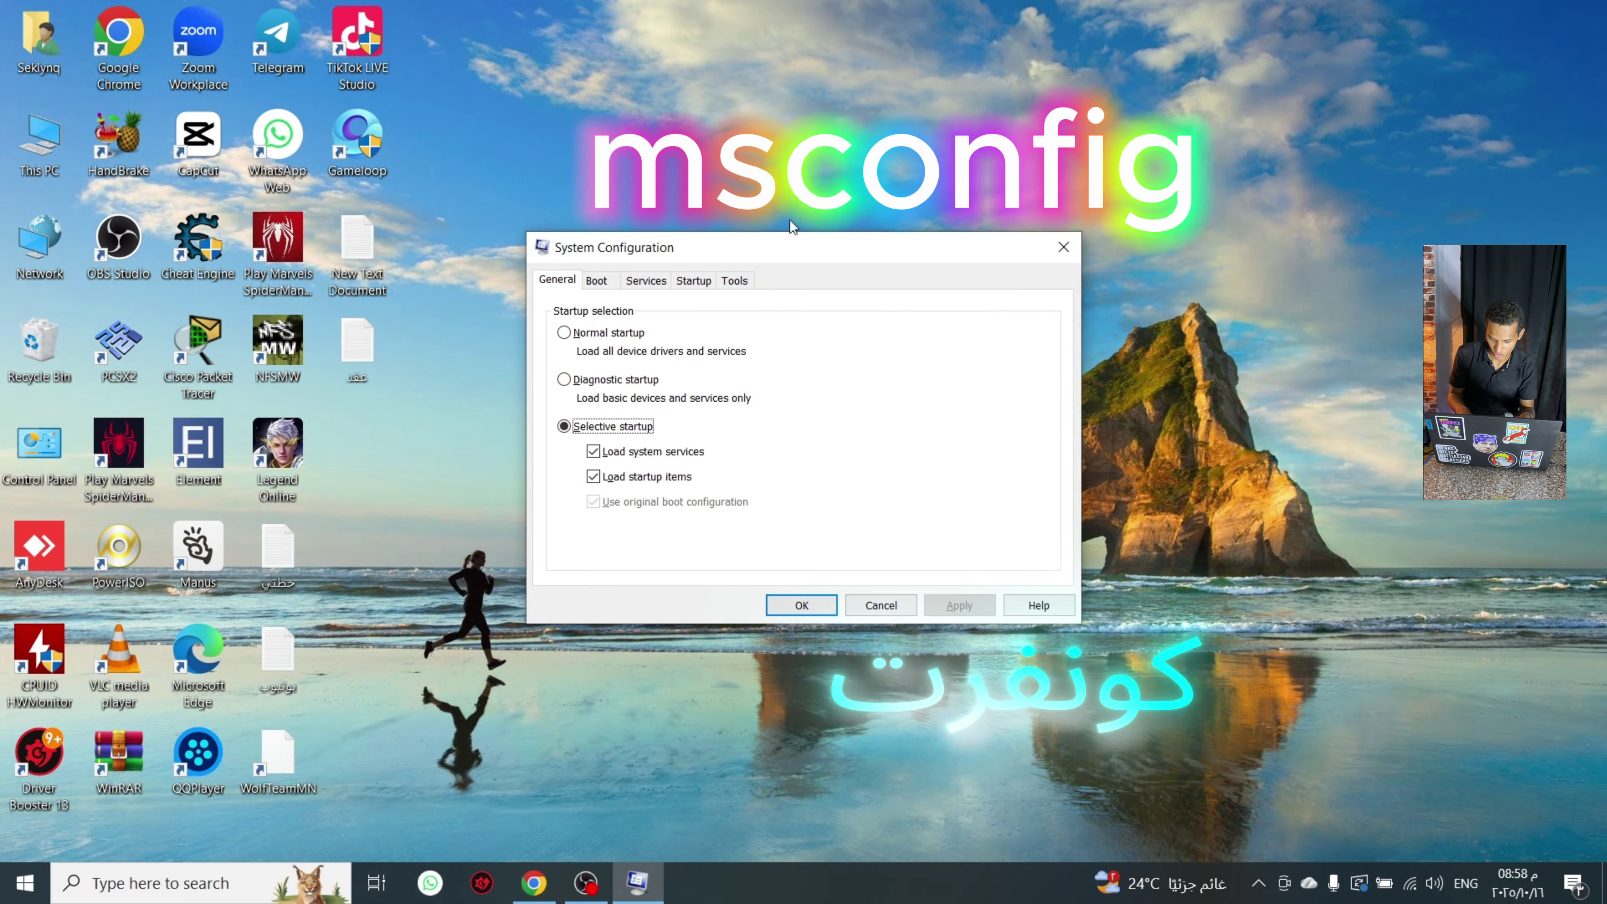
left_click(694, 283)
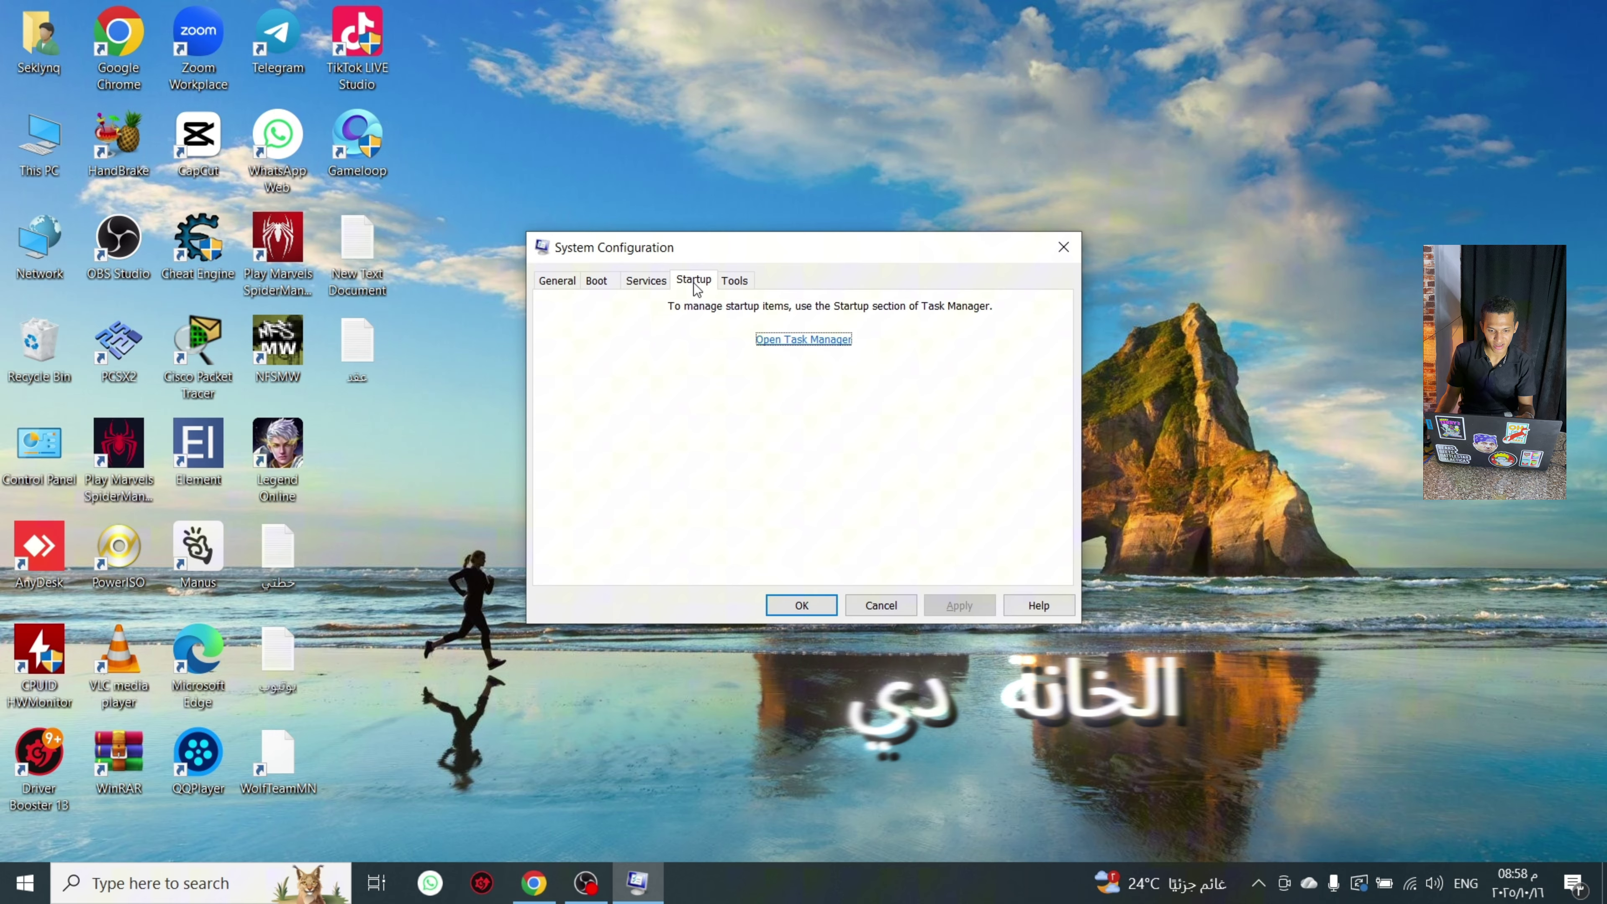
left_click(778, 342)
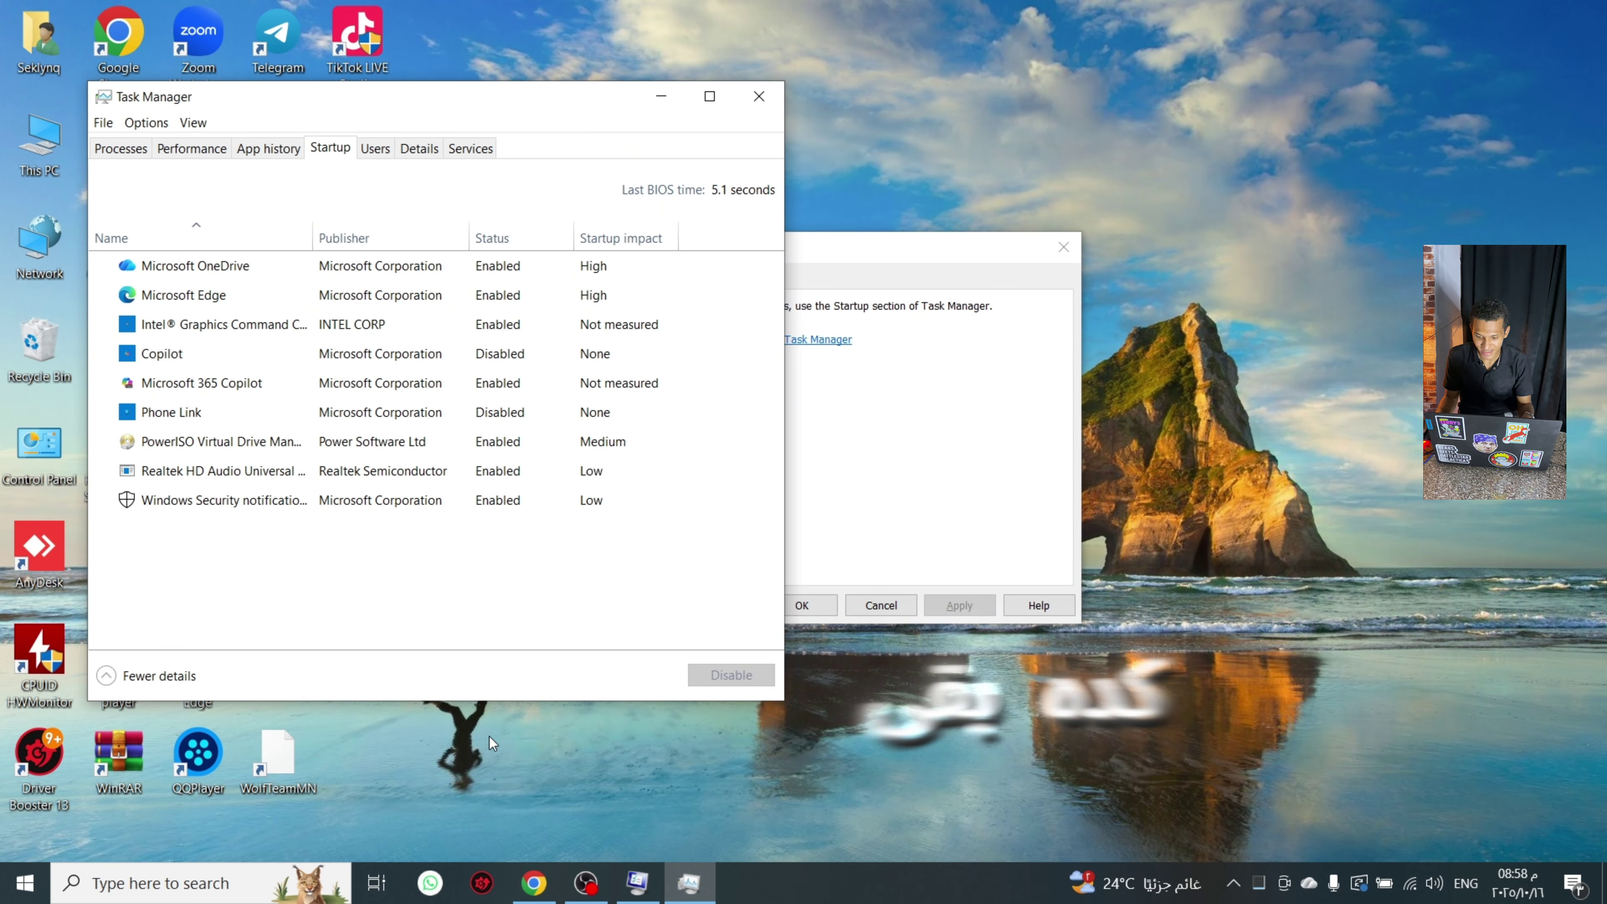
left_click(758, 98)
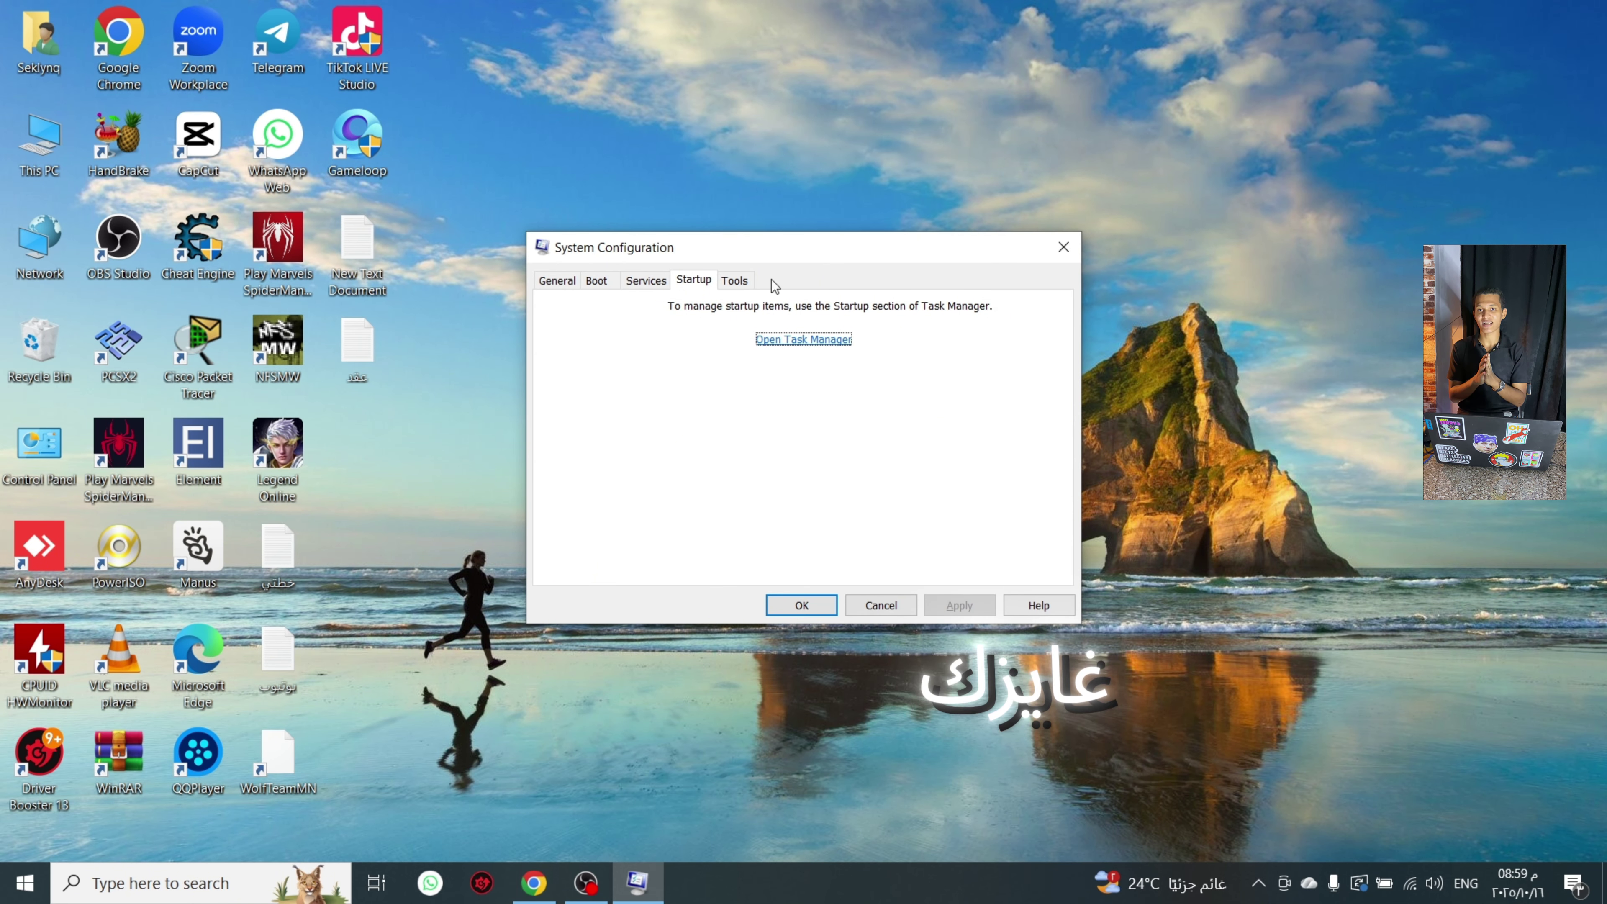
left_click(874, 608)
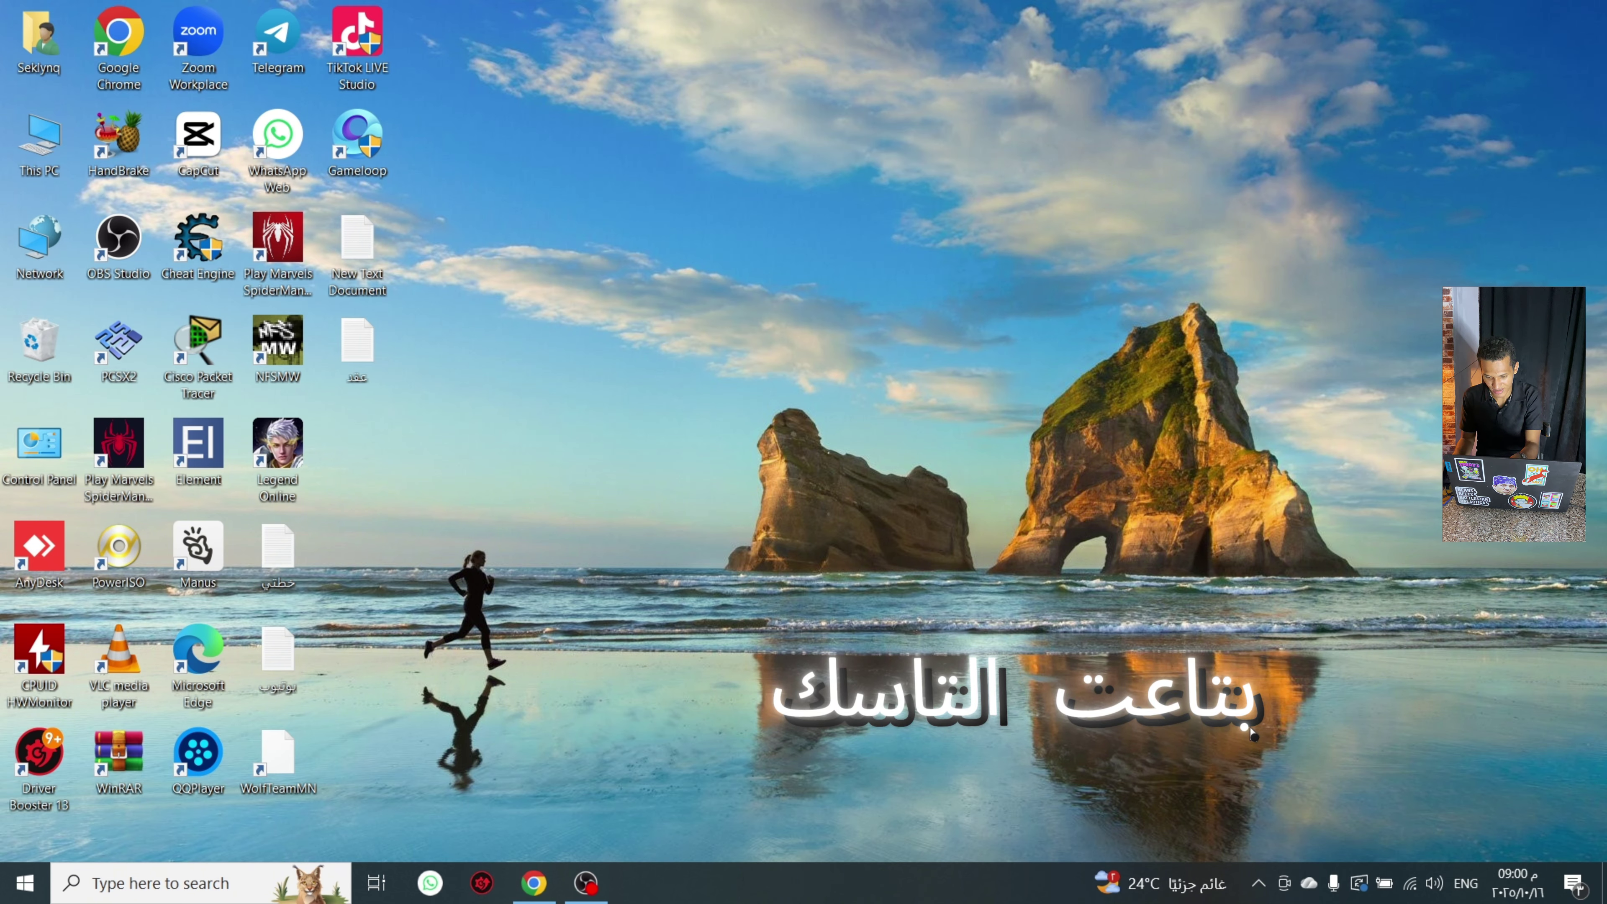
Open Windows Security from the hidden background icons and look over the status of every protection area
left_click(1259, 883)
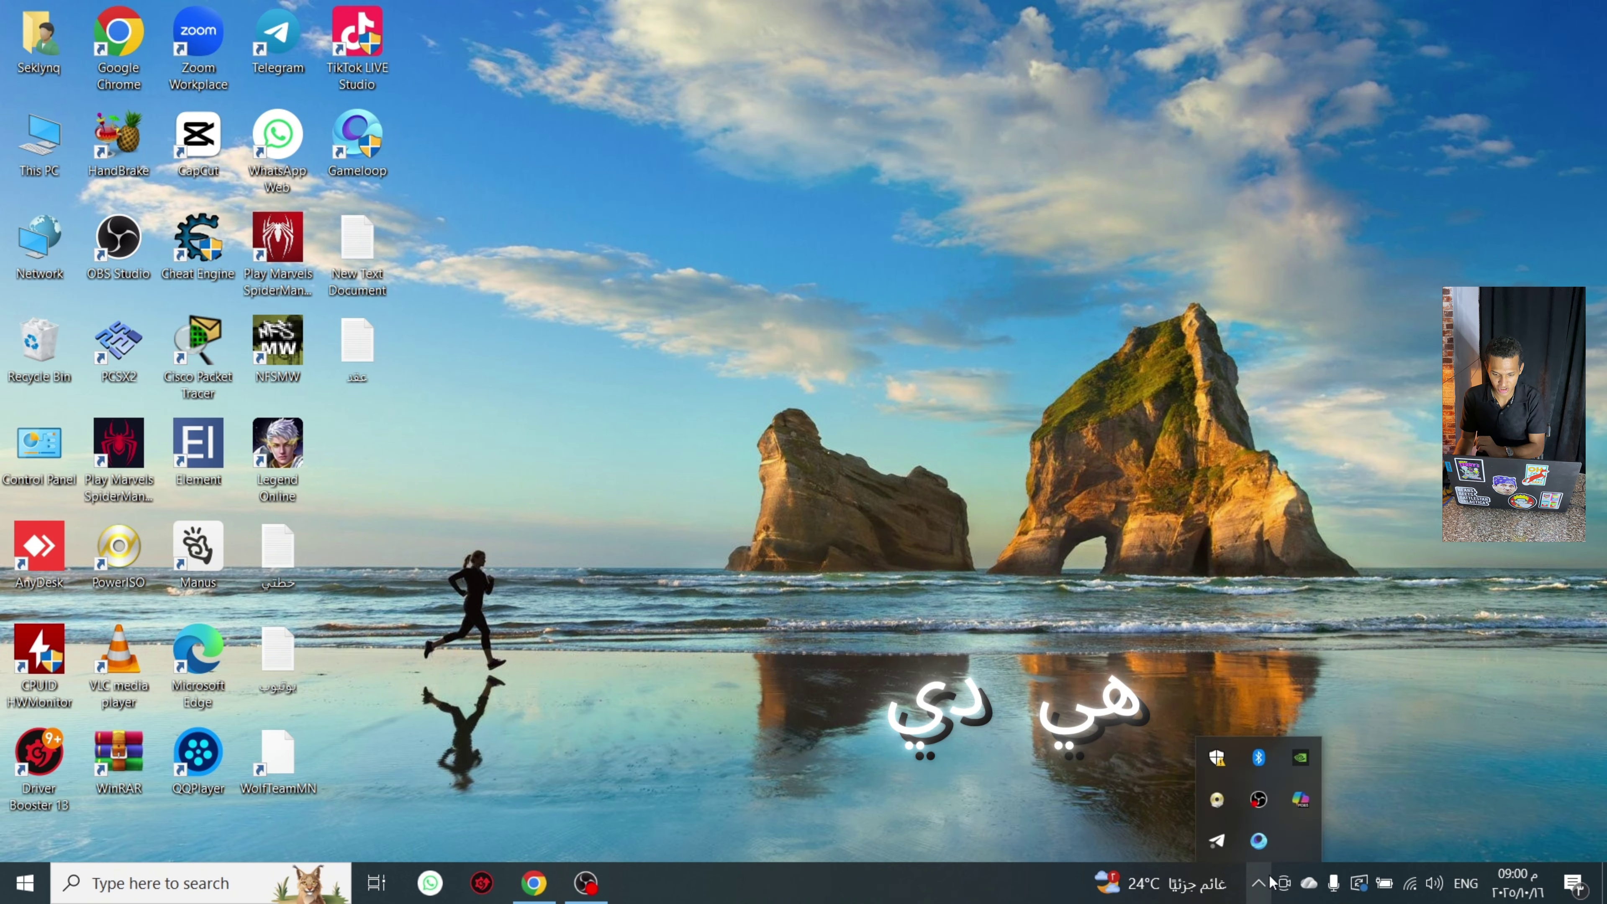
left_click(1216, 757)
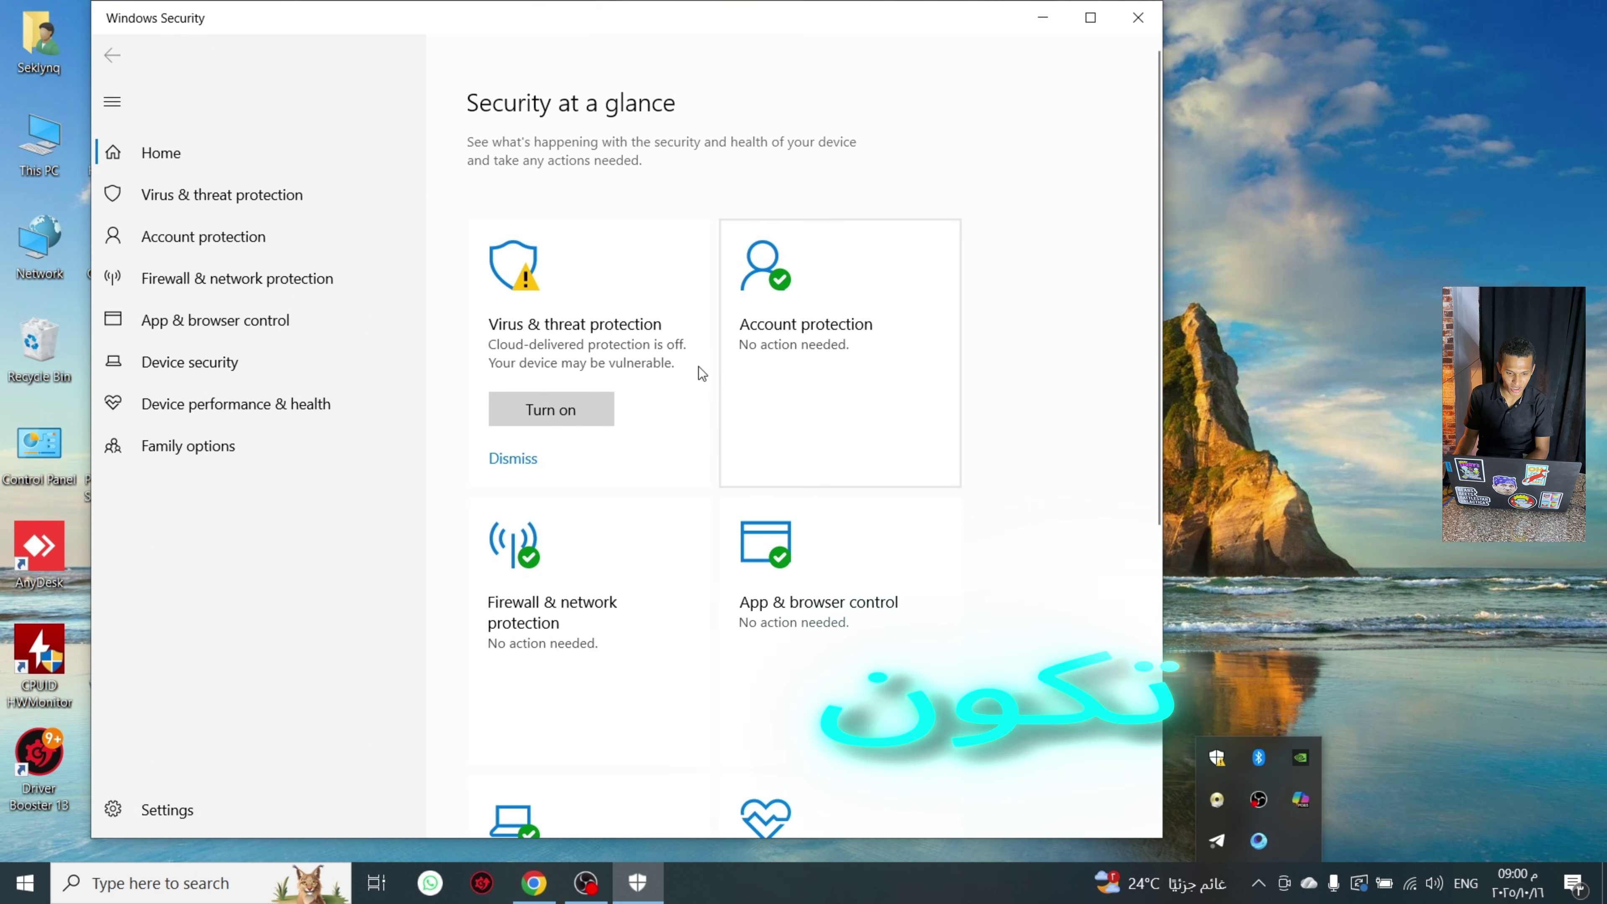
scroll(748, 335, "down", 6)
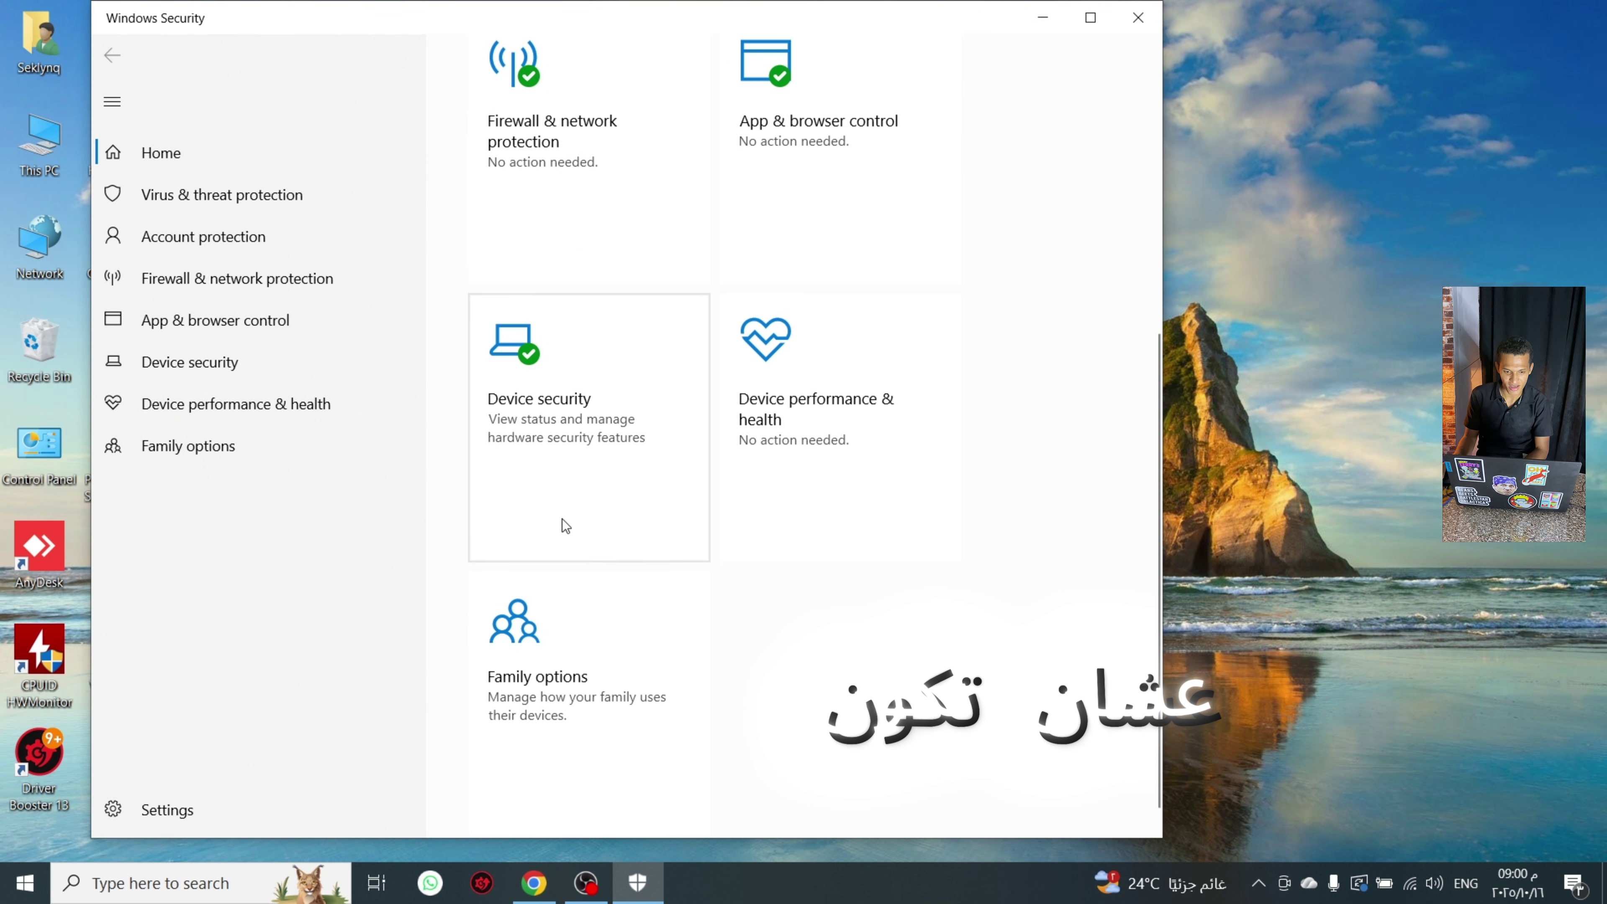
scroll(555, 540, "up", 6)
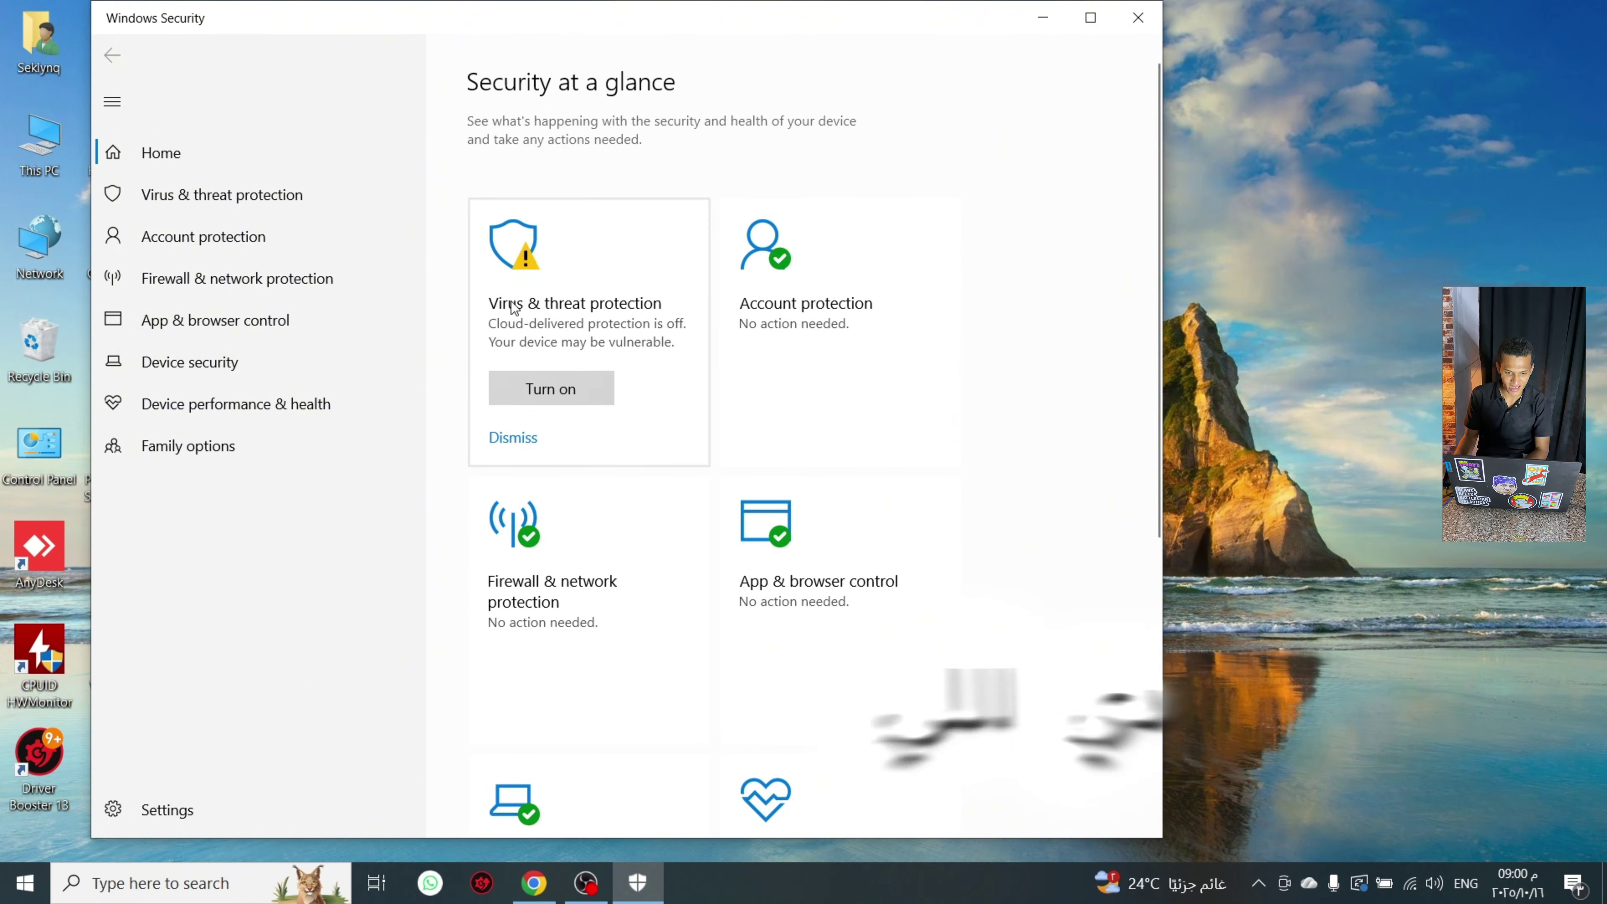
Review the current threats, scan options and protection settings under Virus & threat protection, and close Windows Security without changes
left_click(566, 271)
scroll(695, 379, "down", 3)
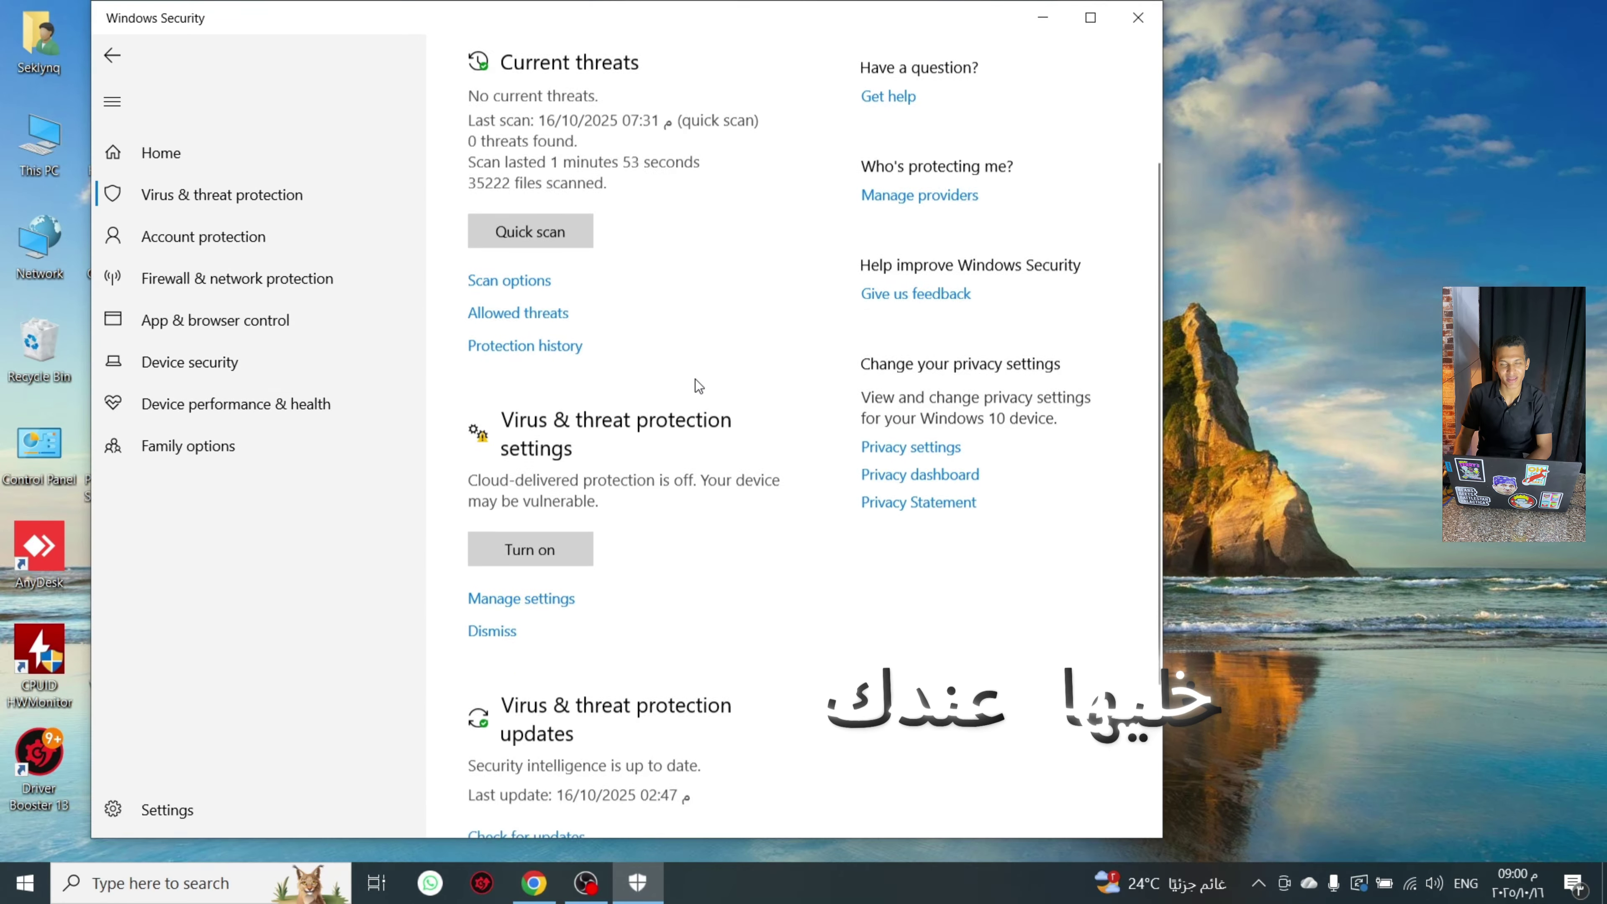
scroll(695, 379, "up", 4)
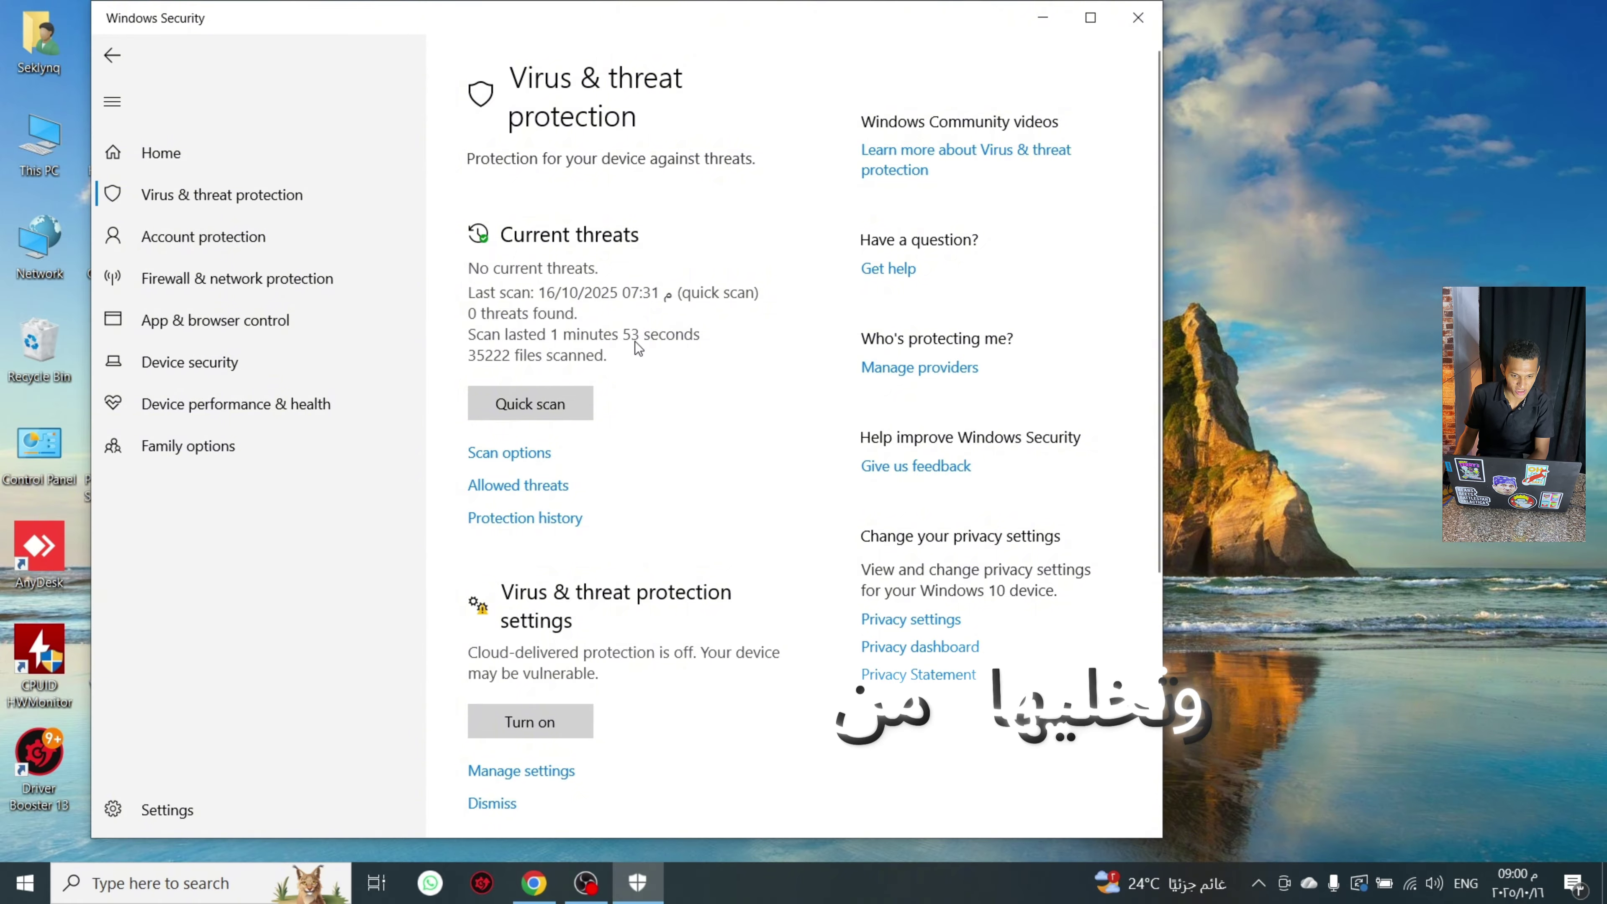
scroll(634, 339, "down", 5)
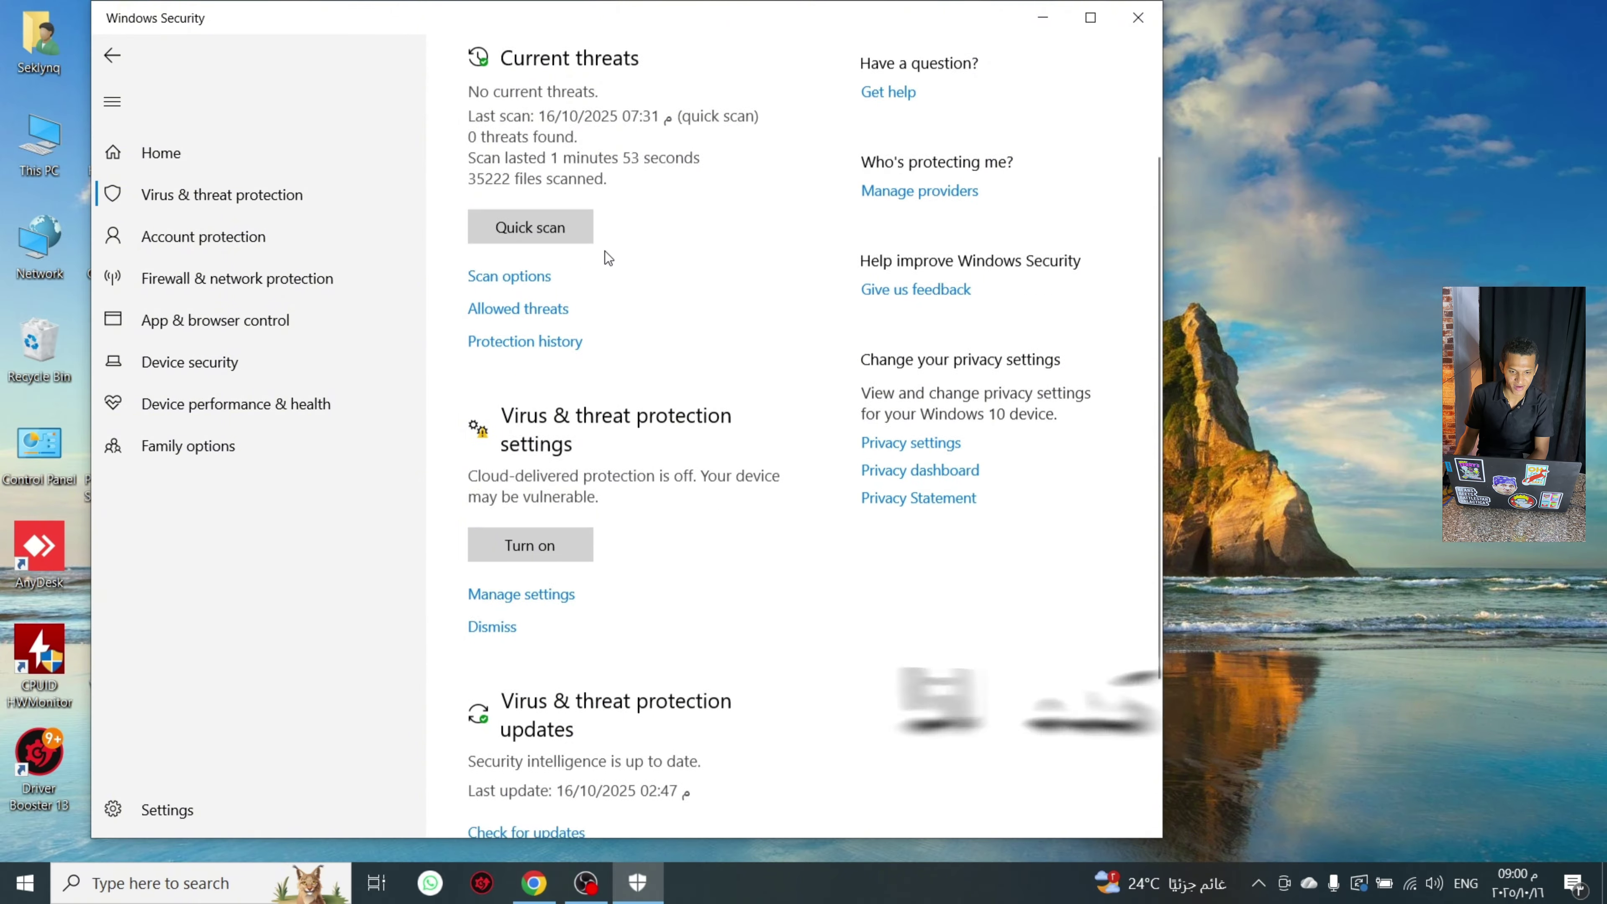
scroll(635, 561, "up", 3)
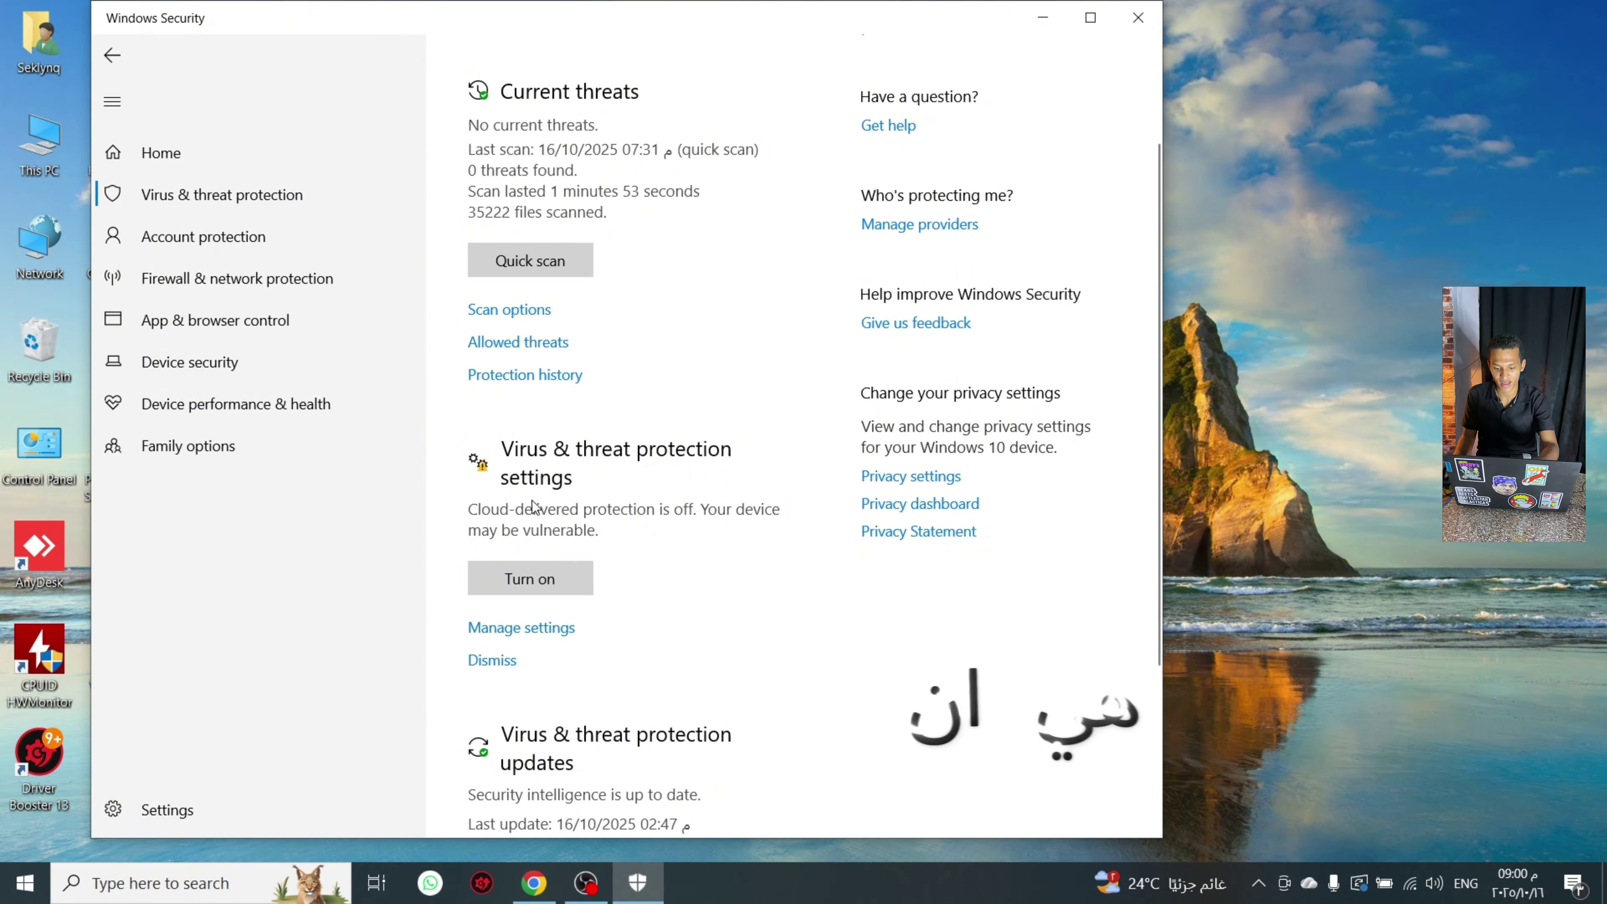
scroll(537, 497, "up", 2)
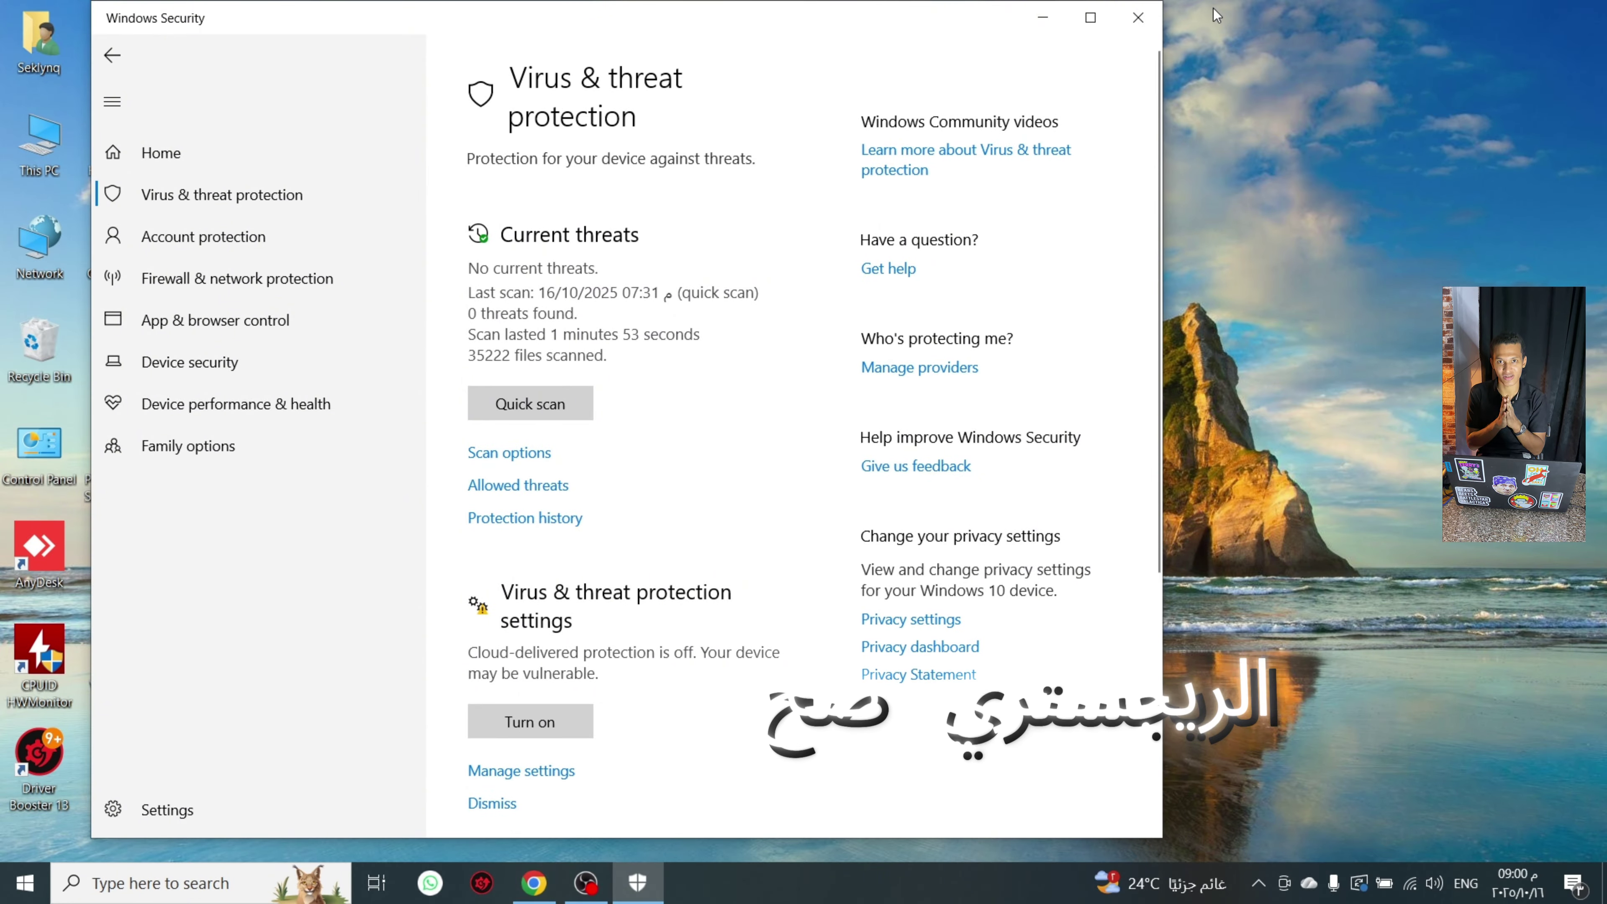
left_click(1138, 20)
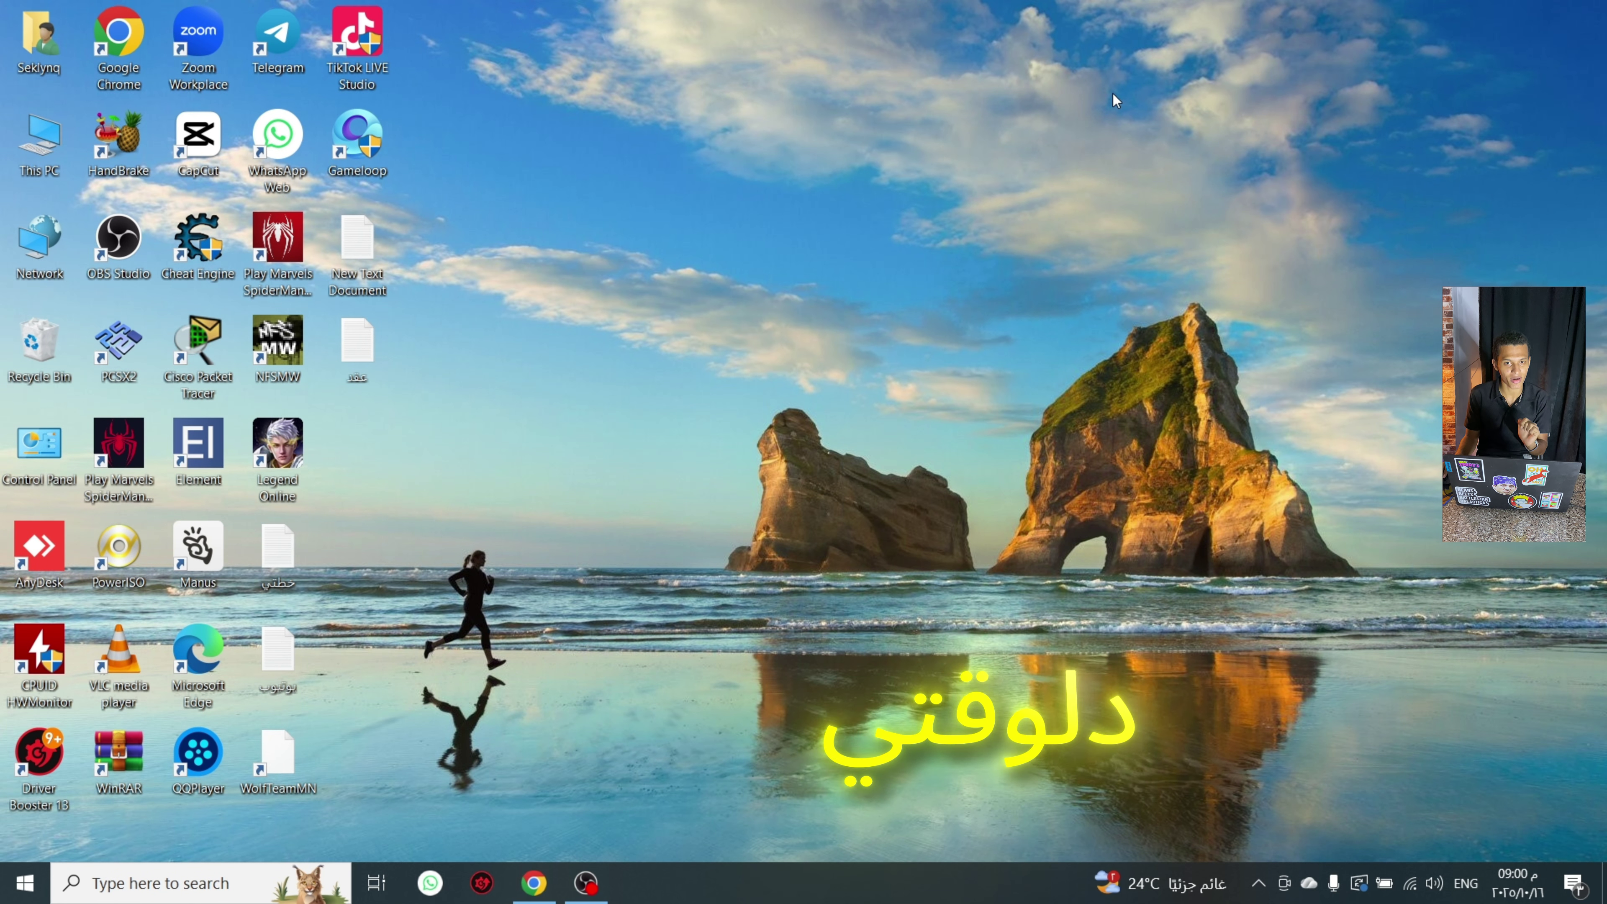
Open Windows PowerShell as administrator and run sfc /scannow to check the system files
key("super")
type("power")
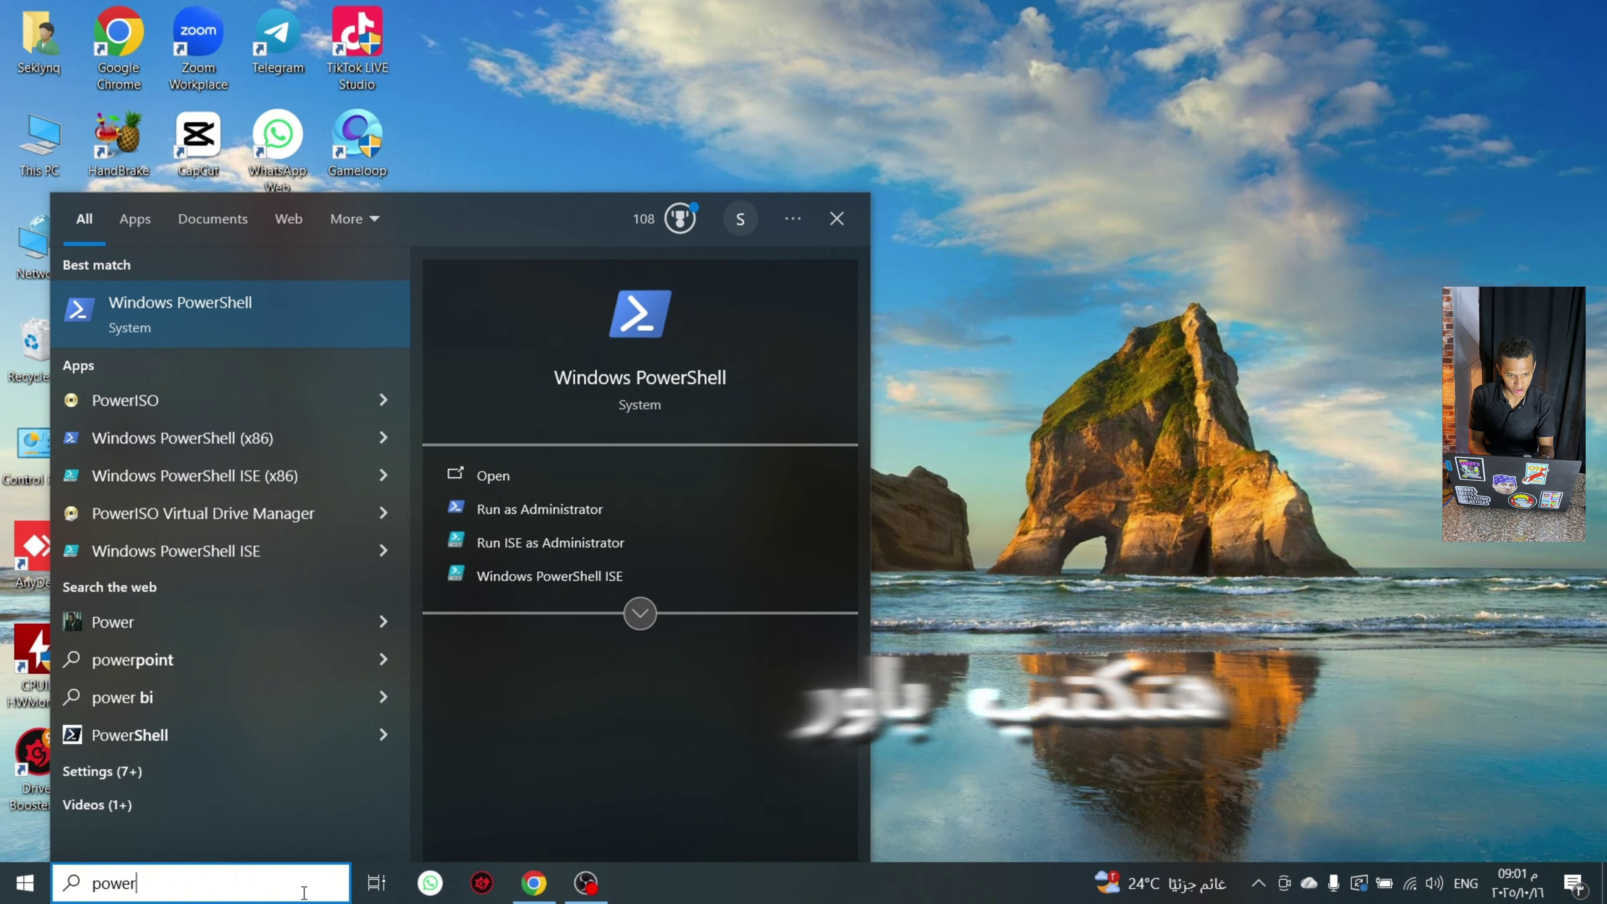
left_click(520, 510)
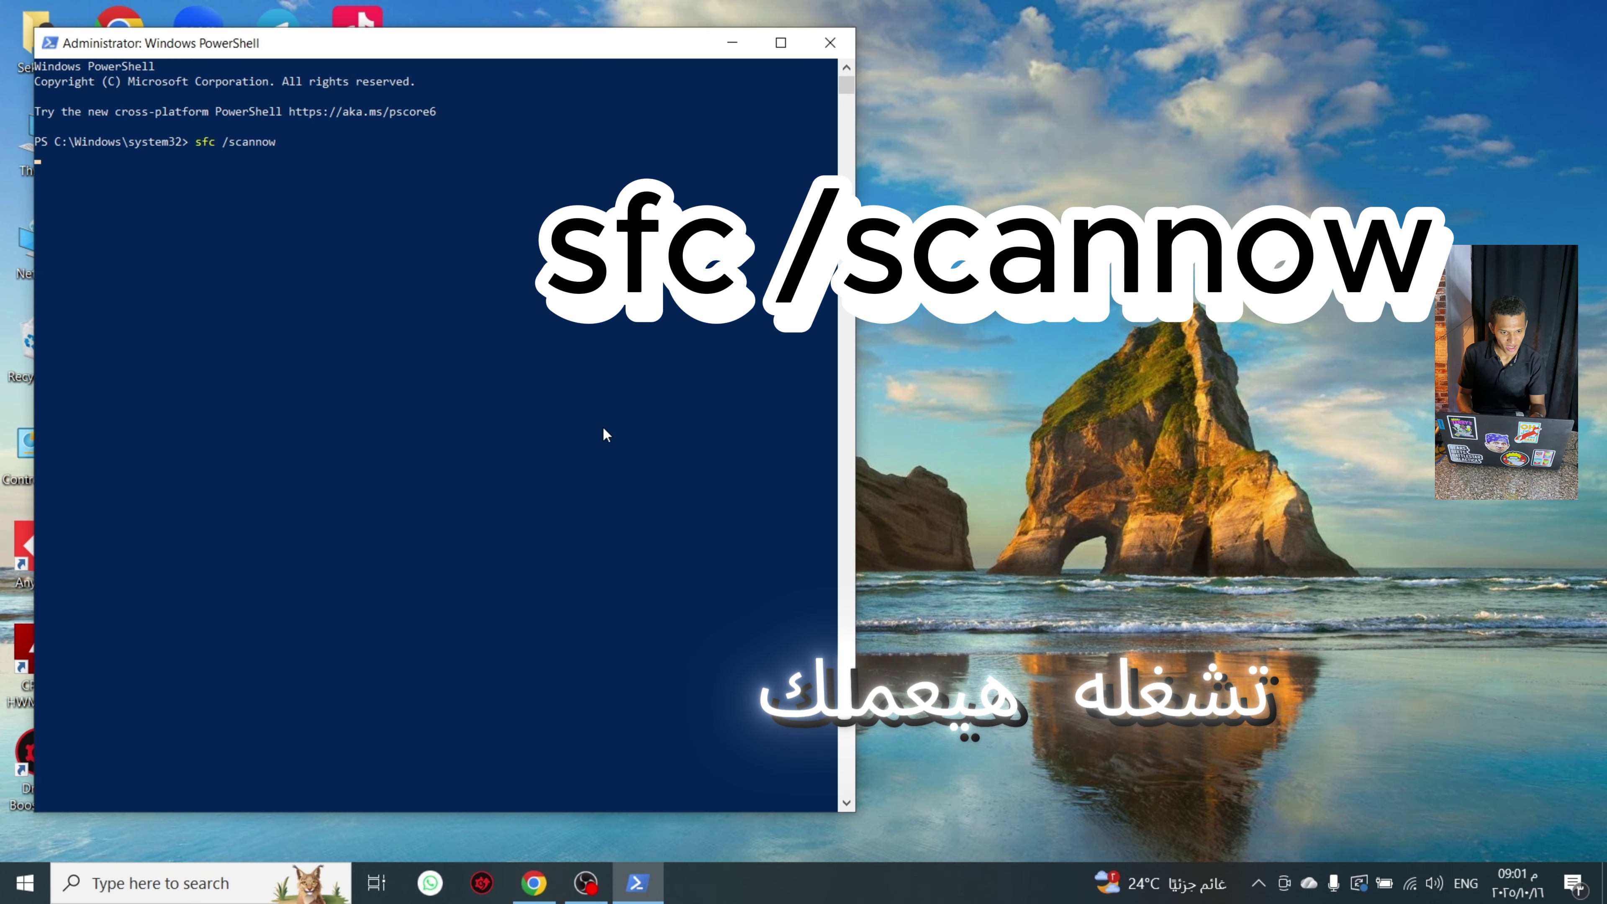
key("Return")
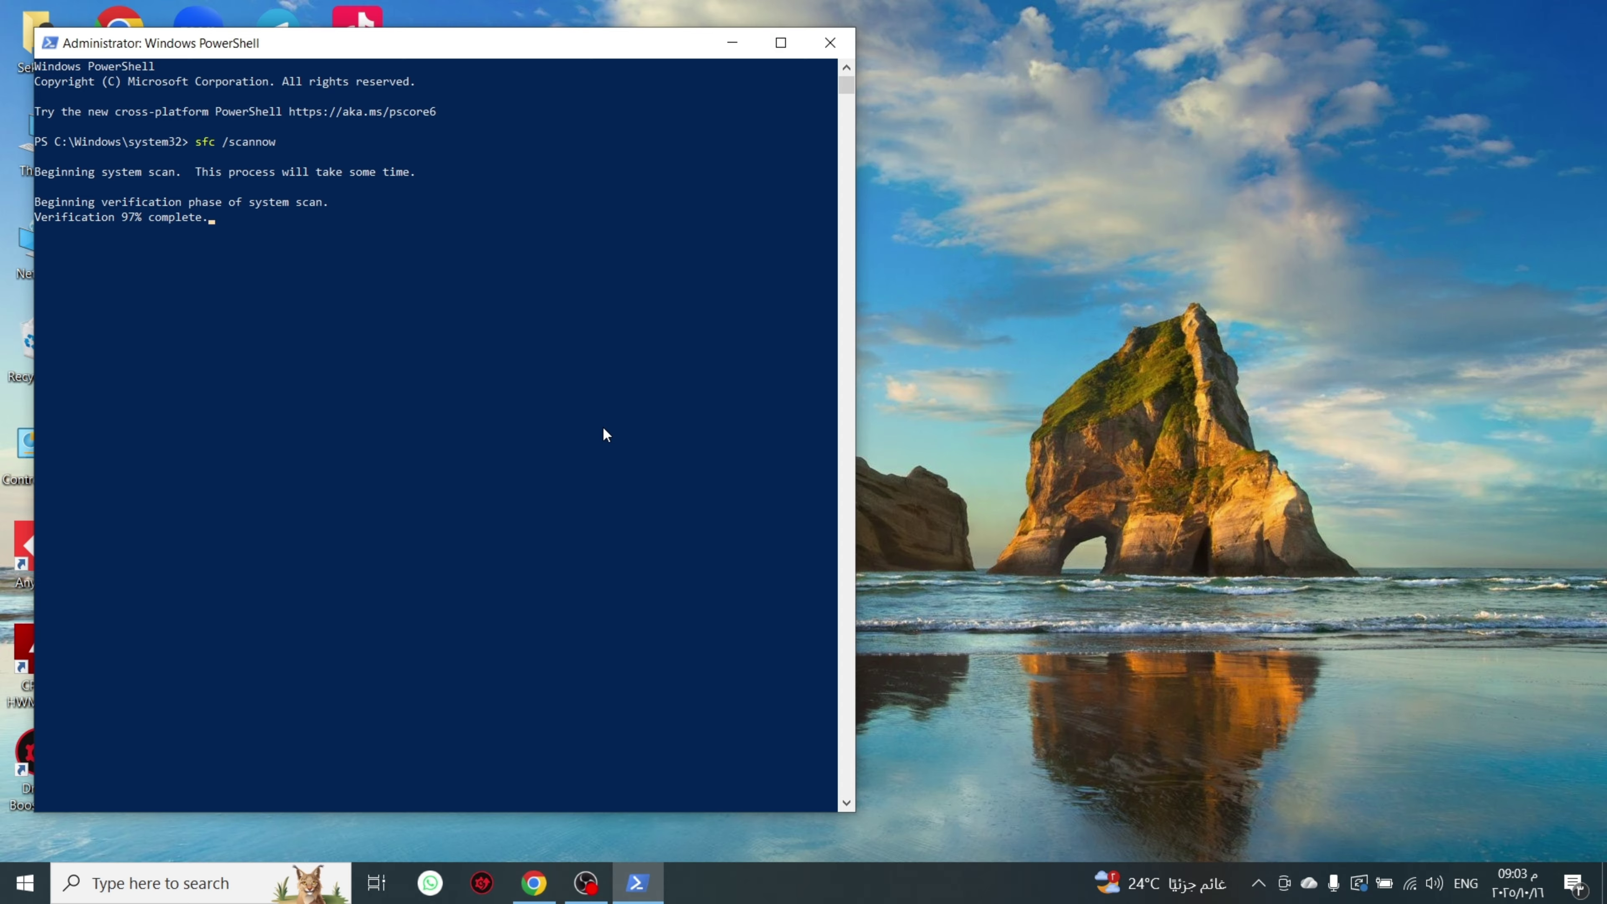
Highlight the result line of the system file scan to read it, and close PowerShell
left_click(466, 262)
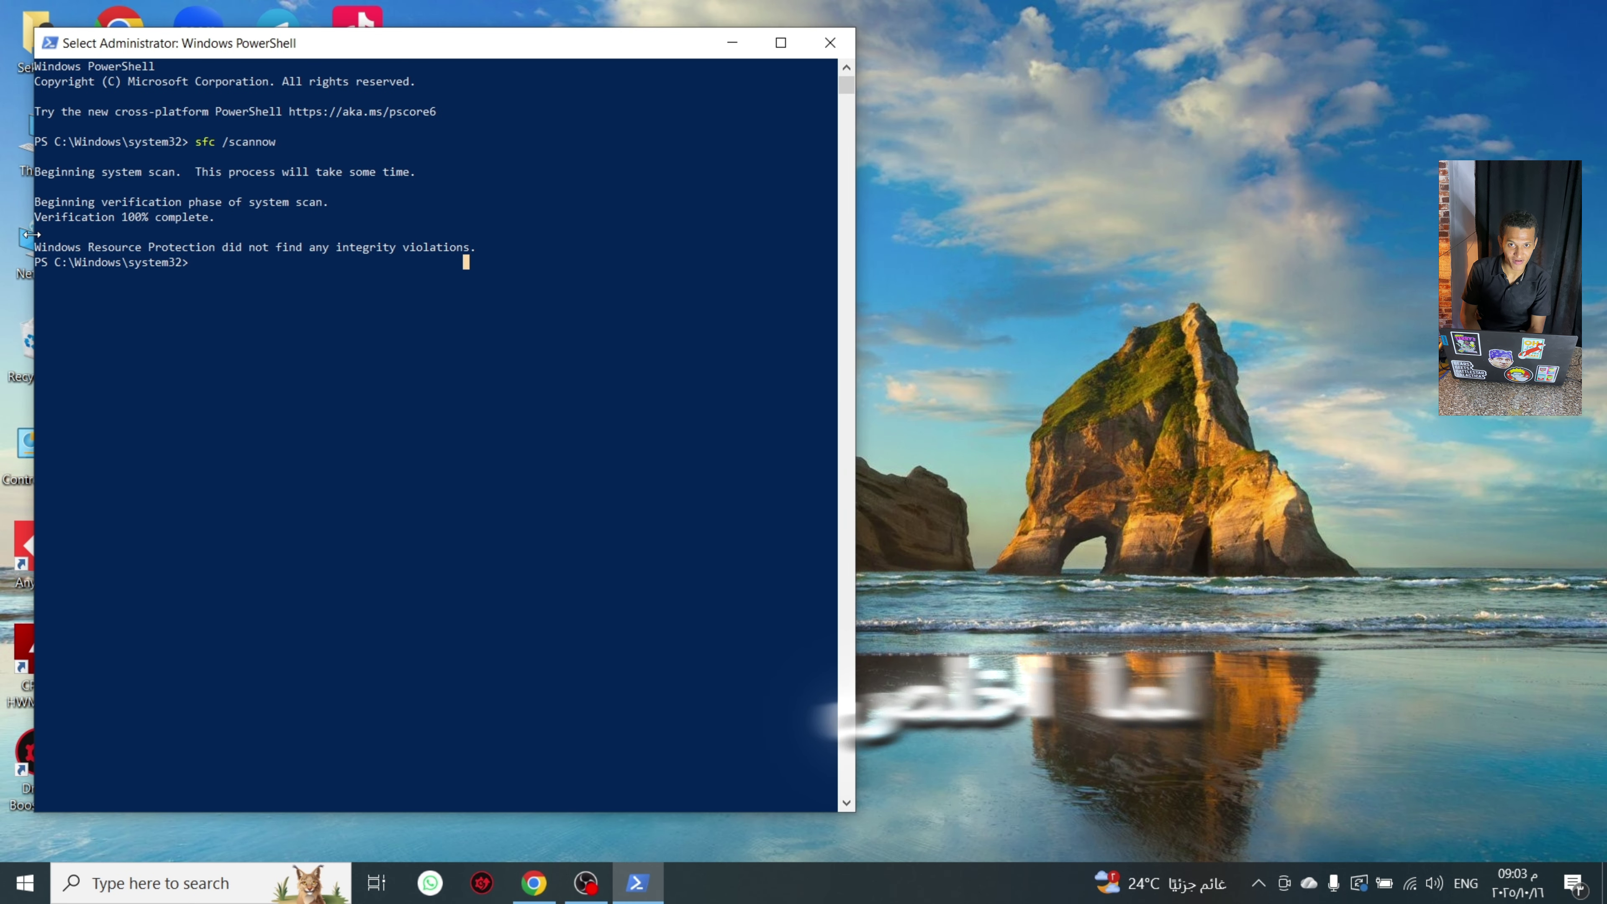
left_click_drag(32, 234, 472, 247)
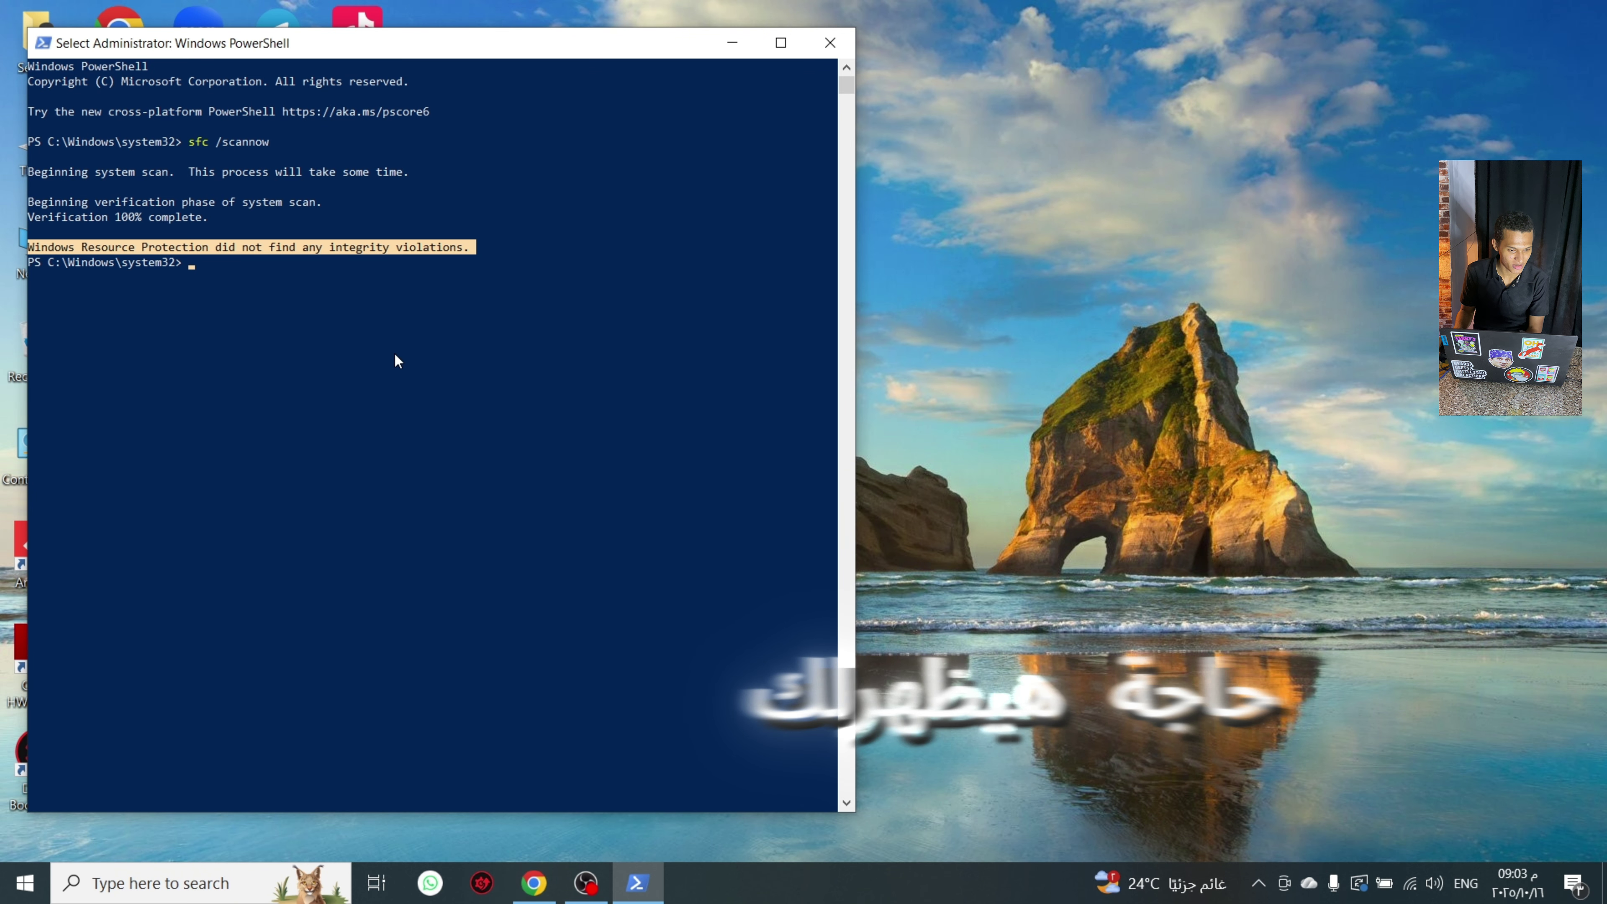
left_click(814, 41)
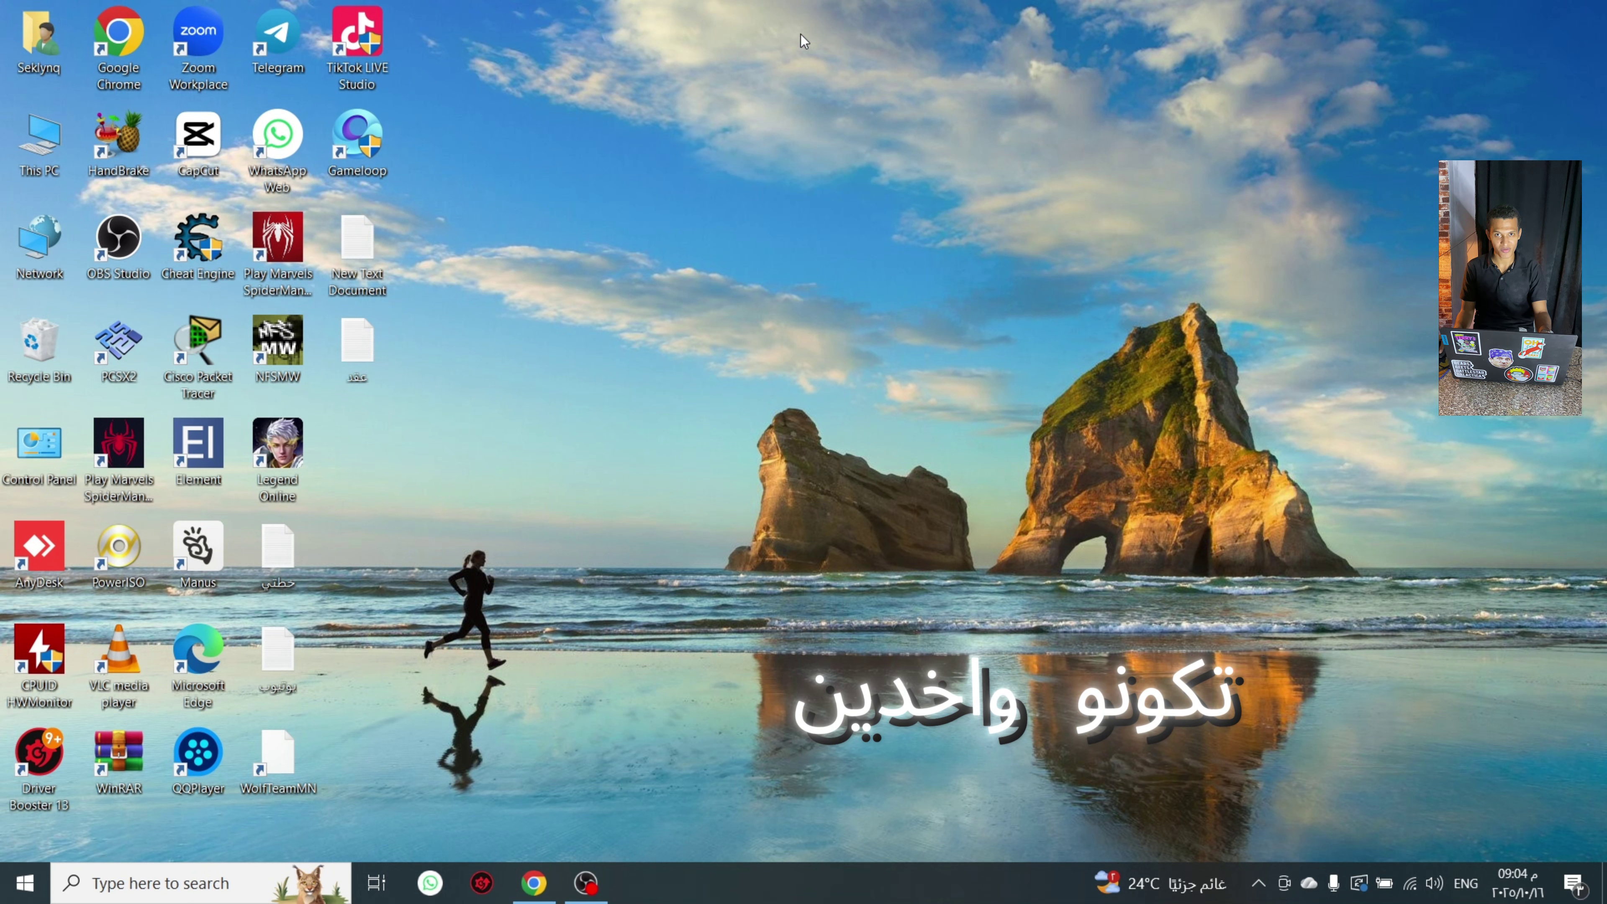